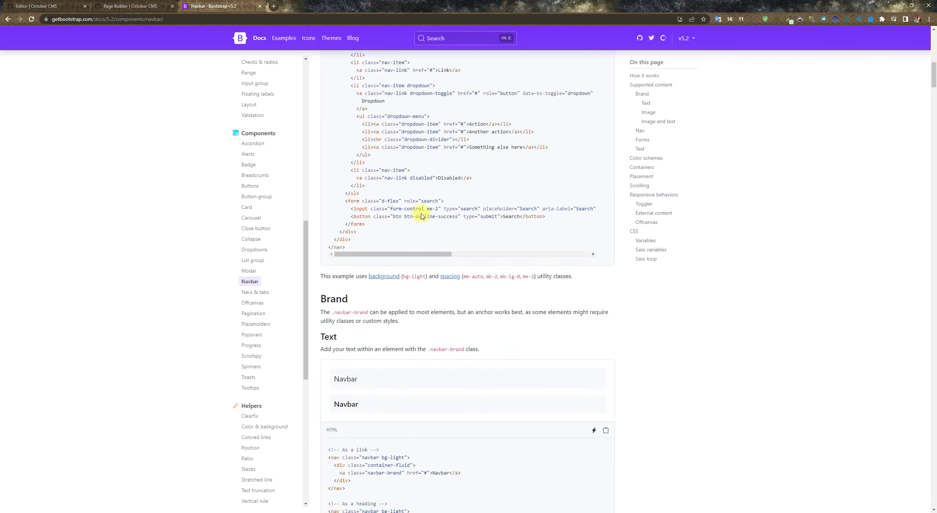
Step: Copy the complete HTML of the all-sub-components navbar example, from the opening to the closing nav tag
drag(326, 162, 454, 428)
right_click(370, 207)
click(383, 213)
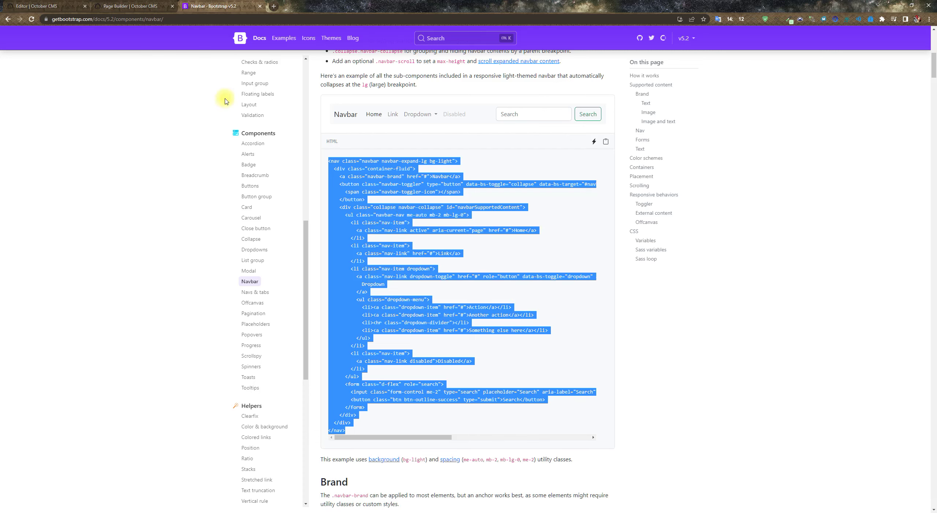
Step: Switch to the October CMS Editor, create a new partial and paste the copied navbar code as its markup
click(23, 3)
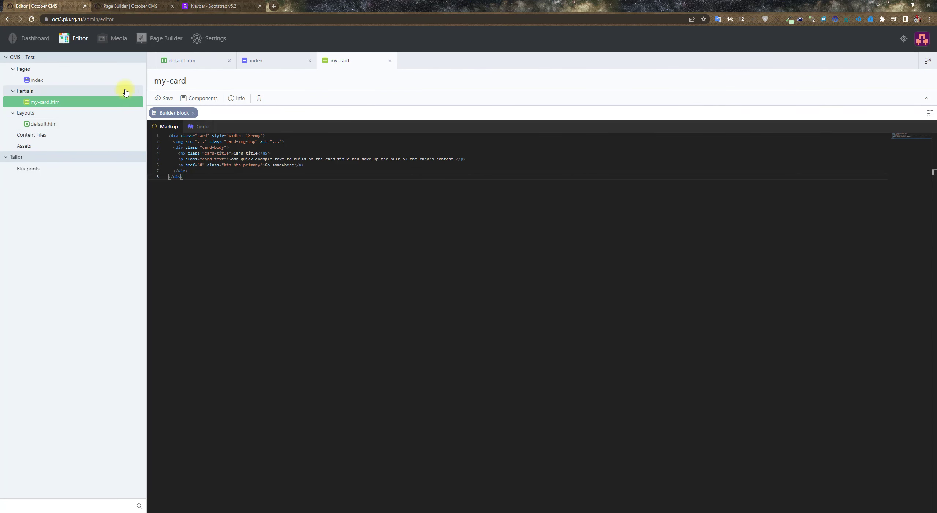
click(136, 92)
click(157, 101)
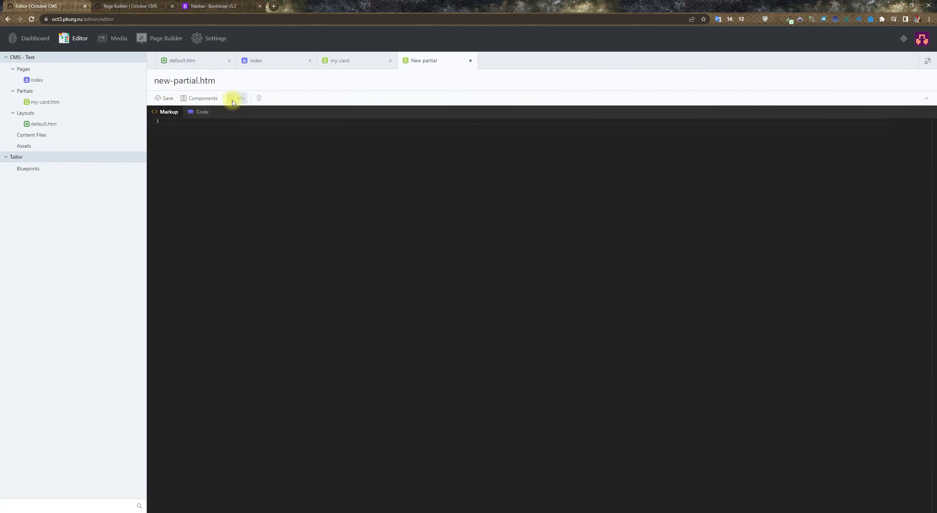
click(195, 134)
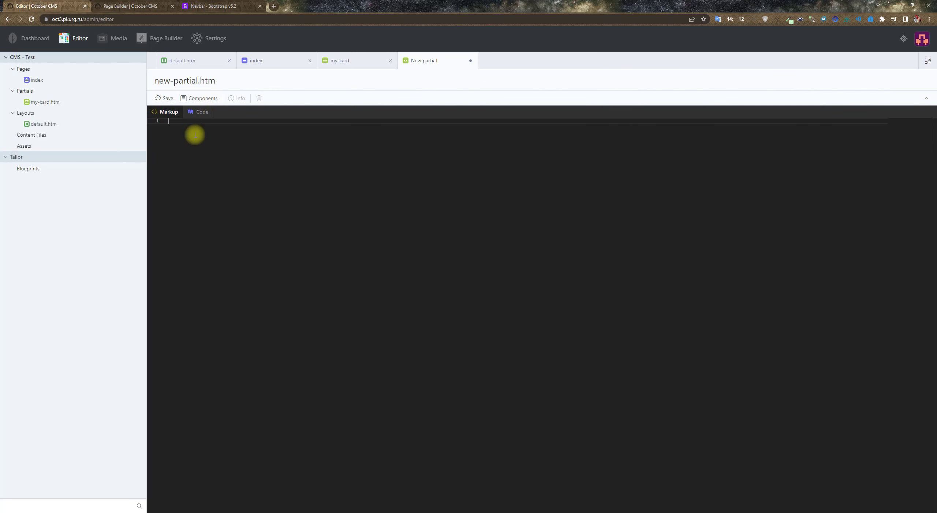
key(shift+Insert)
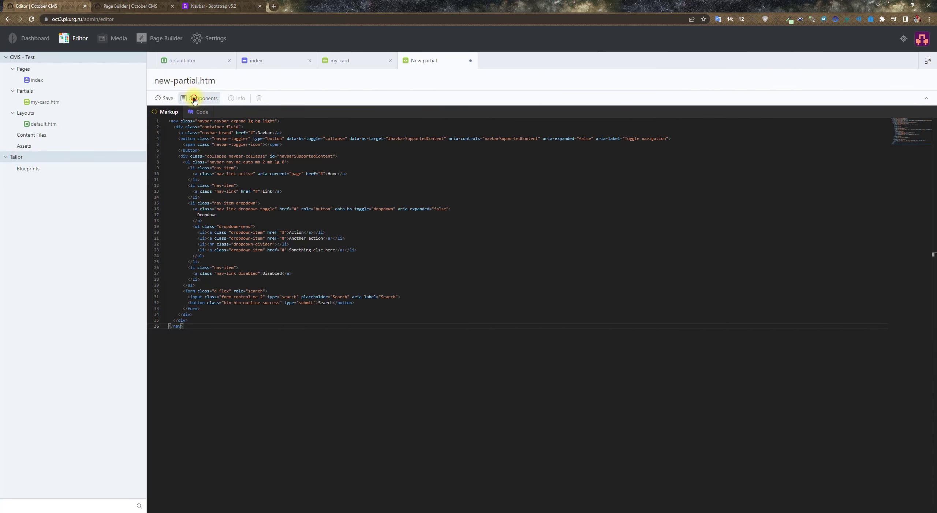
Step: Add the Builder Block component to the new partial and set its label to Menu
click(198, 98)
click(86, 154)
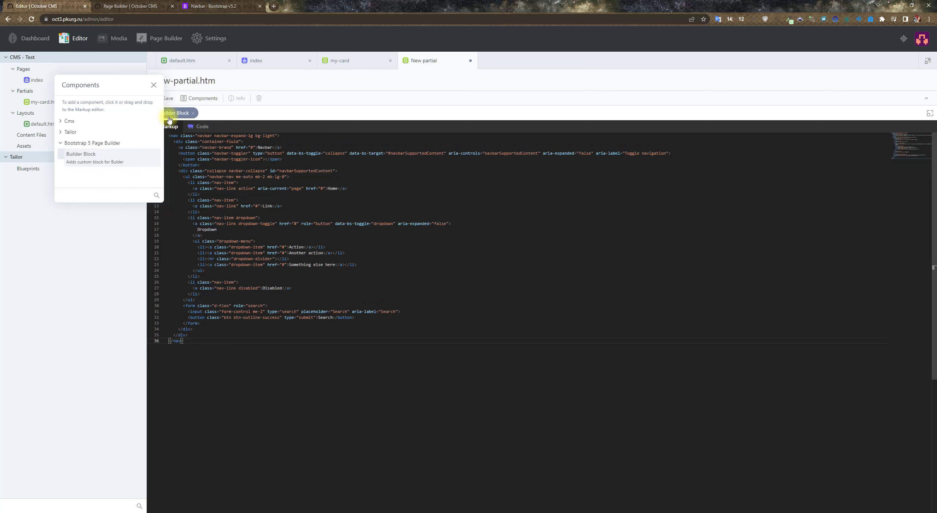
click(154, 85)
click(173, 113)
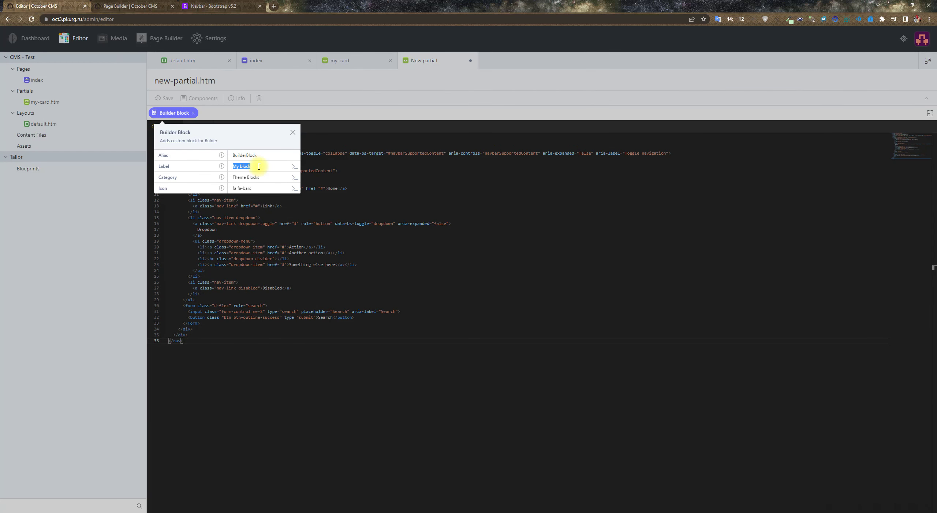
key(shift+m)
Step: Name the new partial header.htm and save it
drag(197, 80, 143, 84)
text(menu)
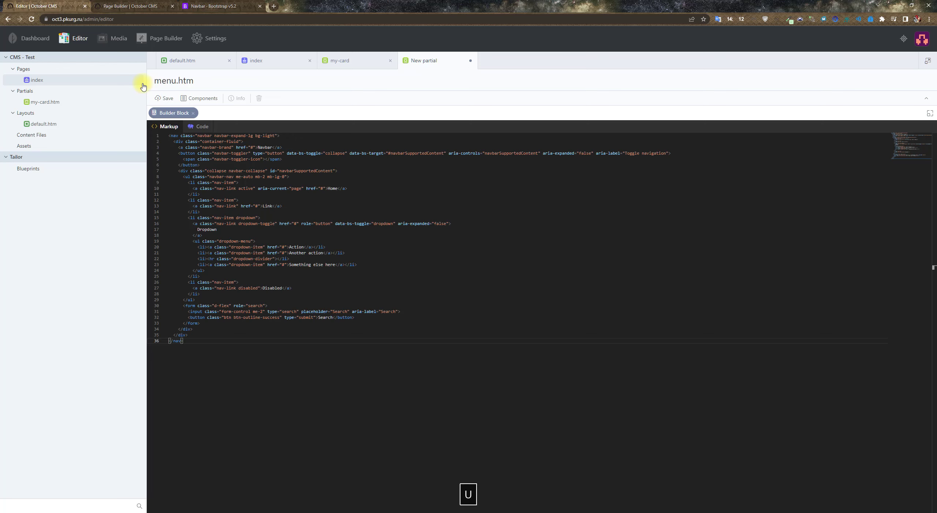
key(shift+Home)
text(hea)
key(Return)
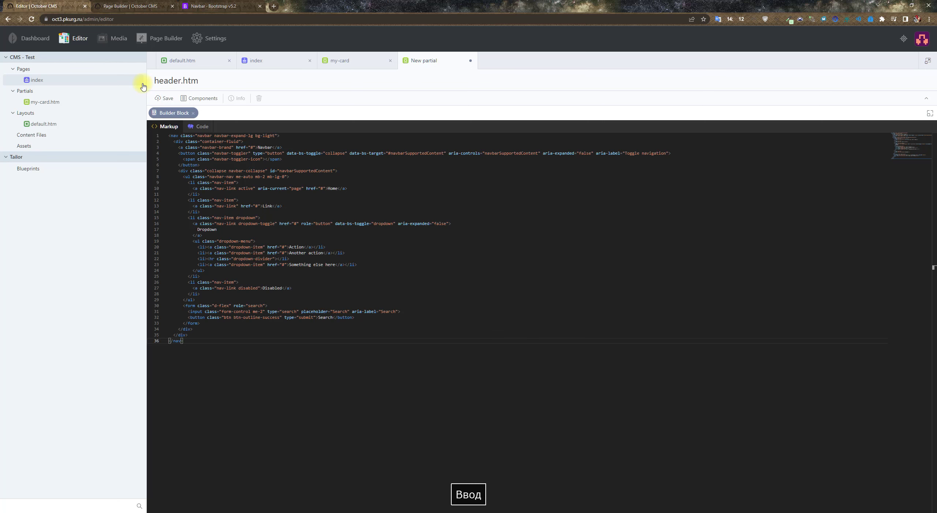
click(172, 99)
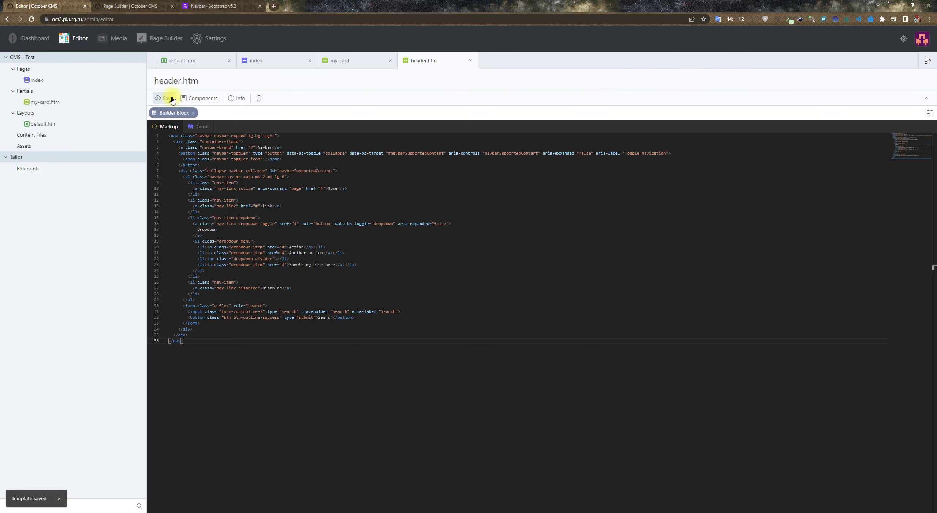
Step: Switch to the Page Builder, save and reload index.htm, and expand the Theme Blocks category to check its blocks
click(128, 6)
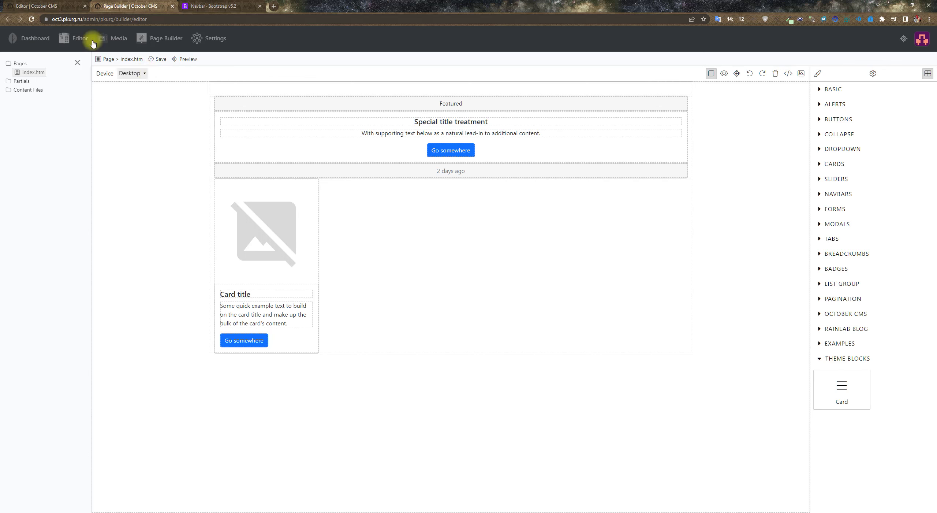
click(166, 63)
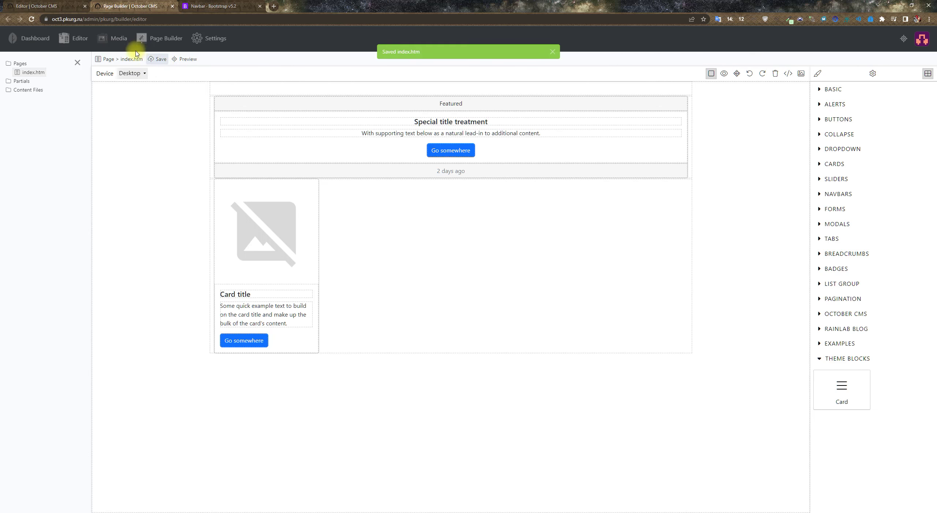
click(31, 19)
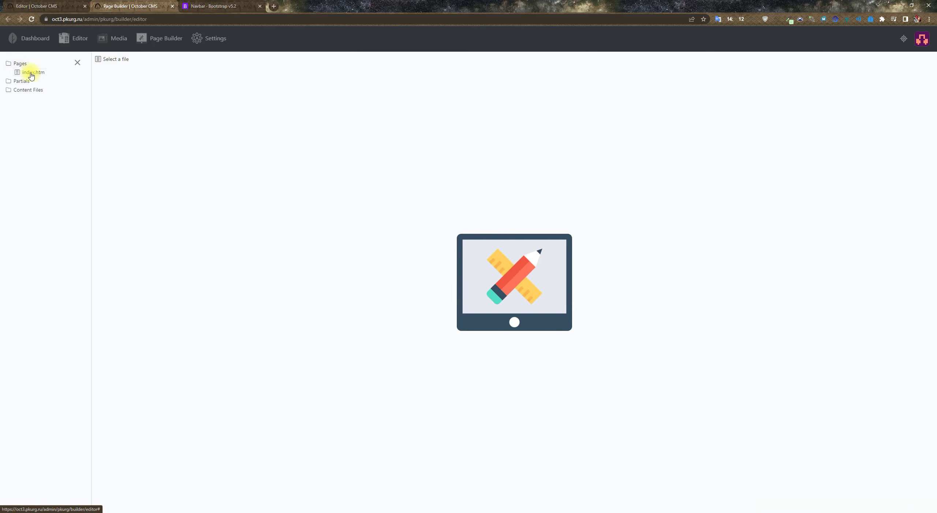
click(120, 59)
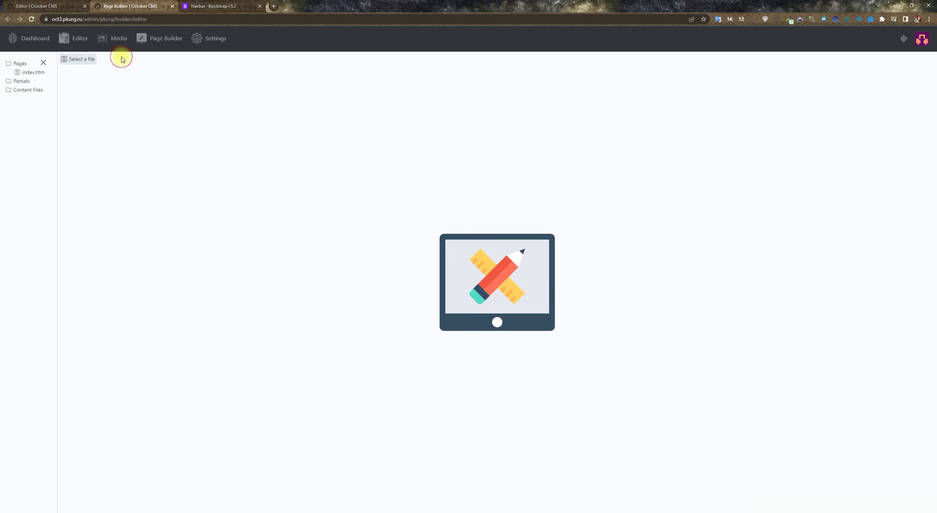
click(31, 58)
click(29, 71)
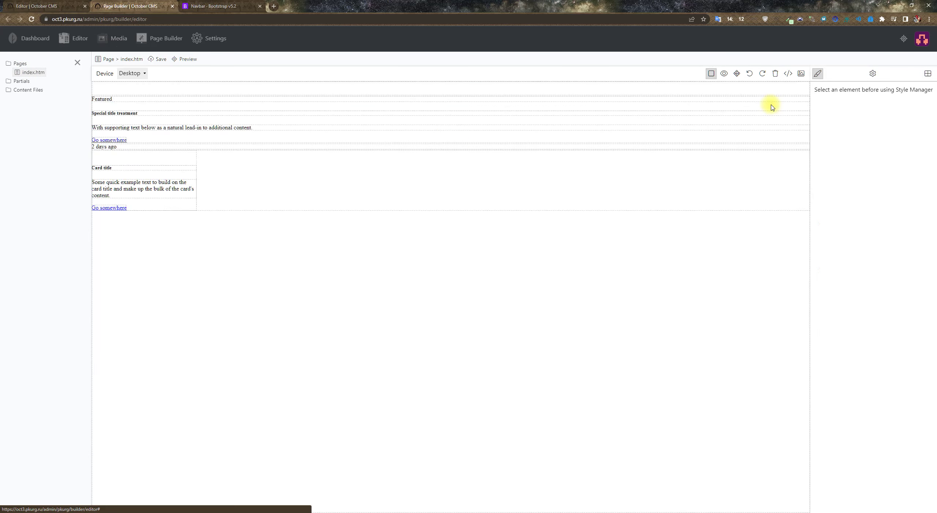
click(819, 359)
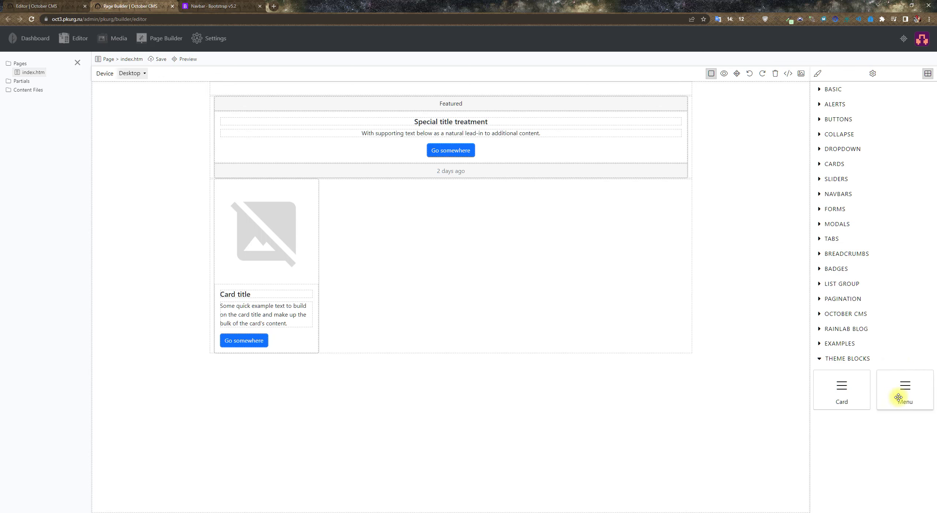
Step: In the Bootstrap 5 Page Builder settings, enable hiding the base blocks under Custom Block Code and save
click(211, 38)
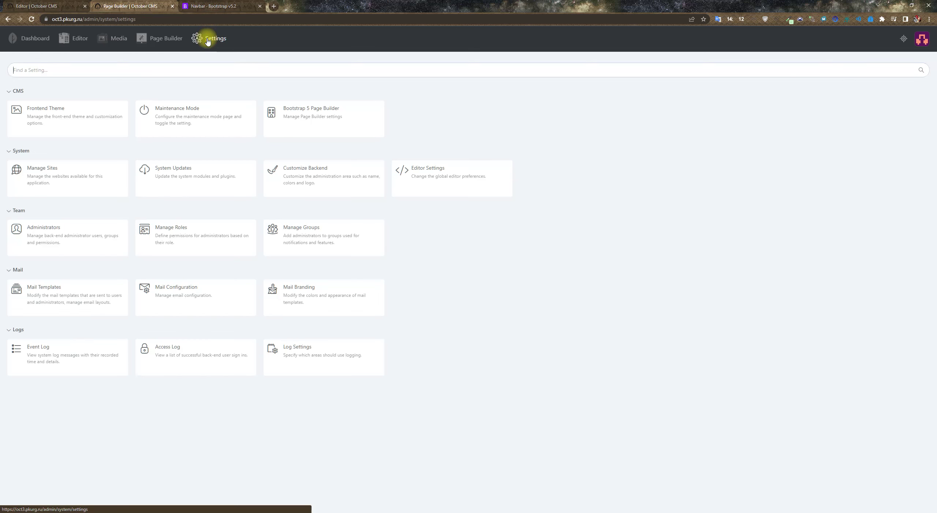
click(310, 126)
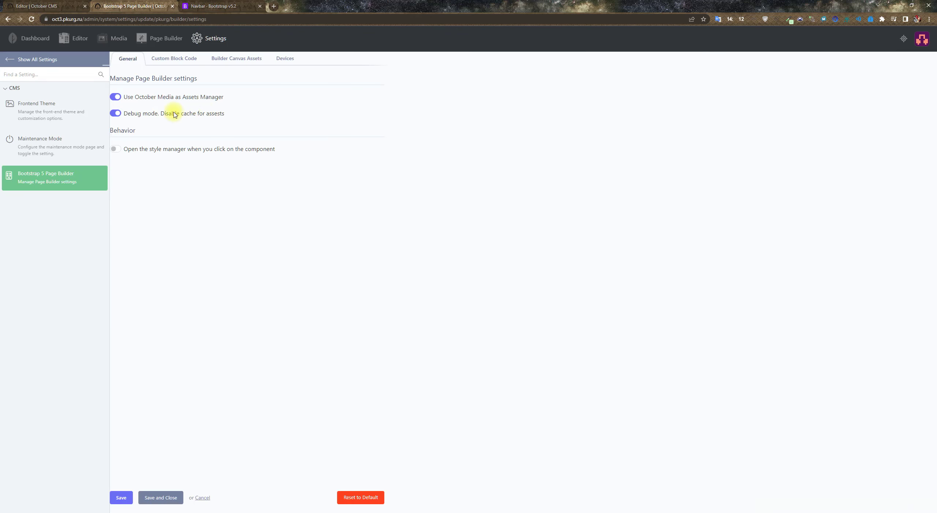
click(172, 59)
click(140, 85)
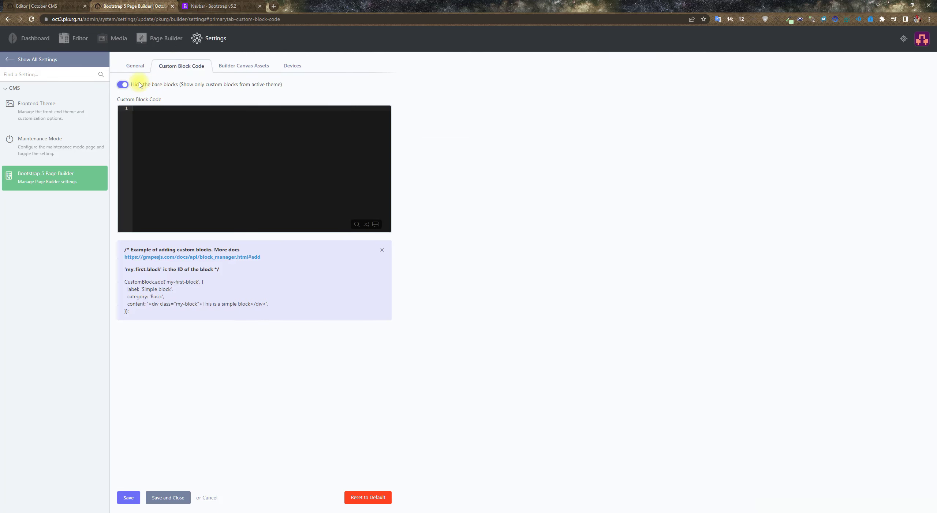
drag(136, 85, 279, 90)
click(238, 184)
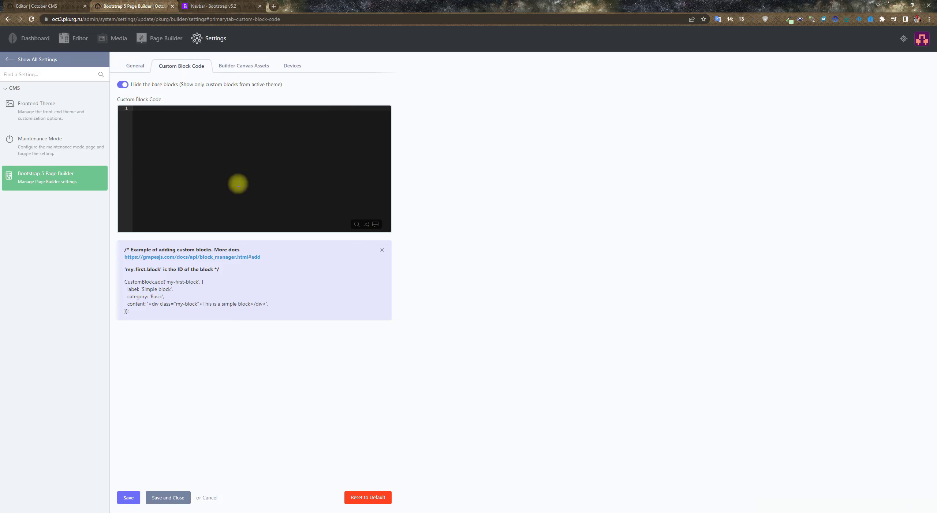
click(133, 499)
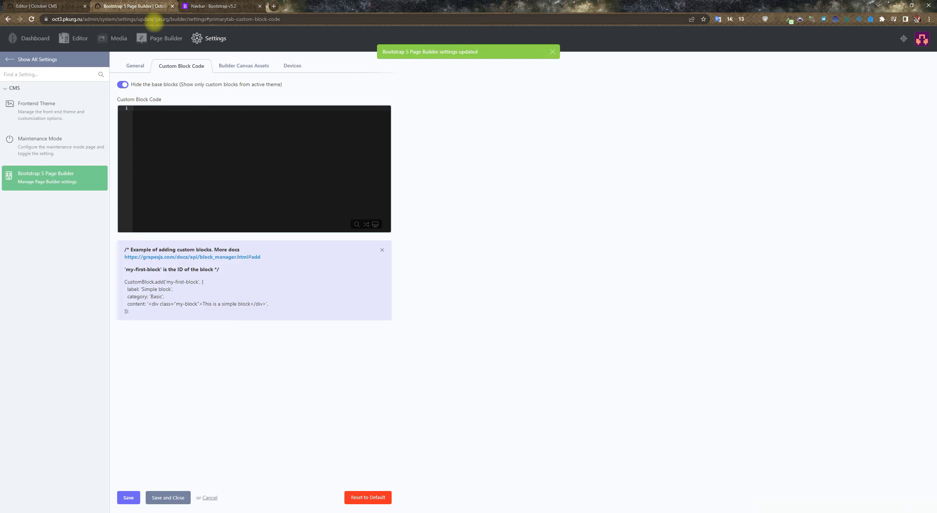
Step: Return to the Page Builder, open index.htm and expand the Theme Blocks category
click(153, 38)
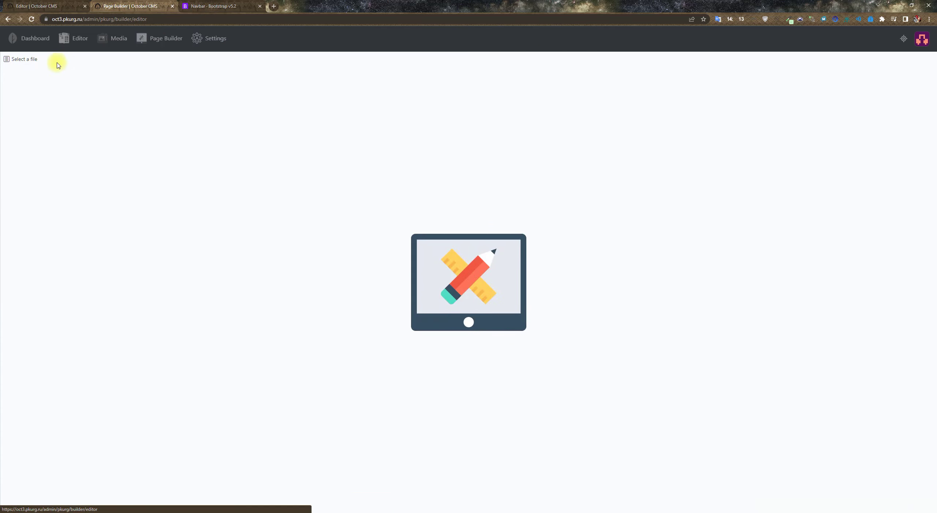
click(25, 62)
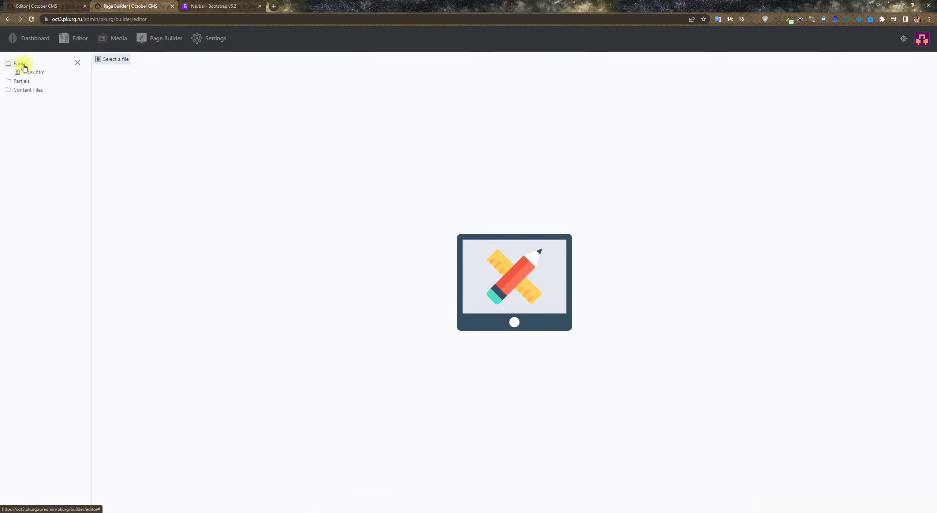
click(23, 75)
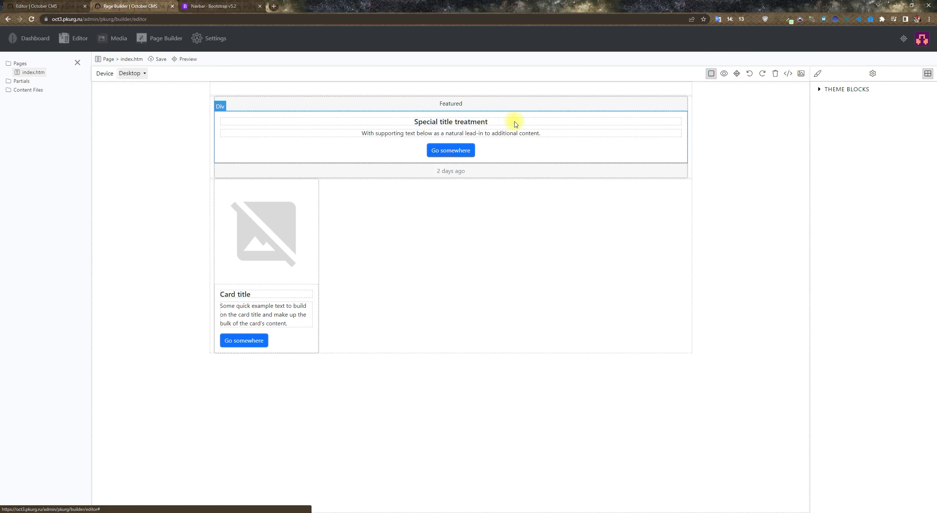
click(821, 92)
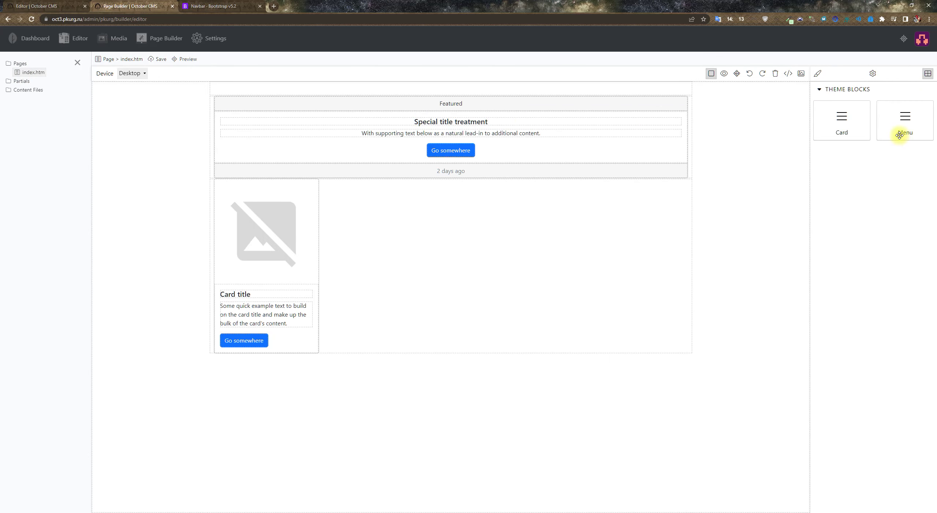
Step: Place the Menu block at the top of the page, above the container, and save index.htm
drag(906, 119, 760, 83)
click(162, 59)
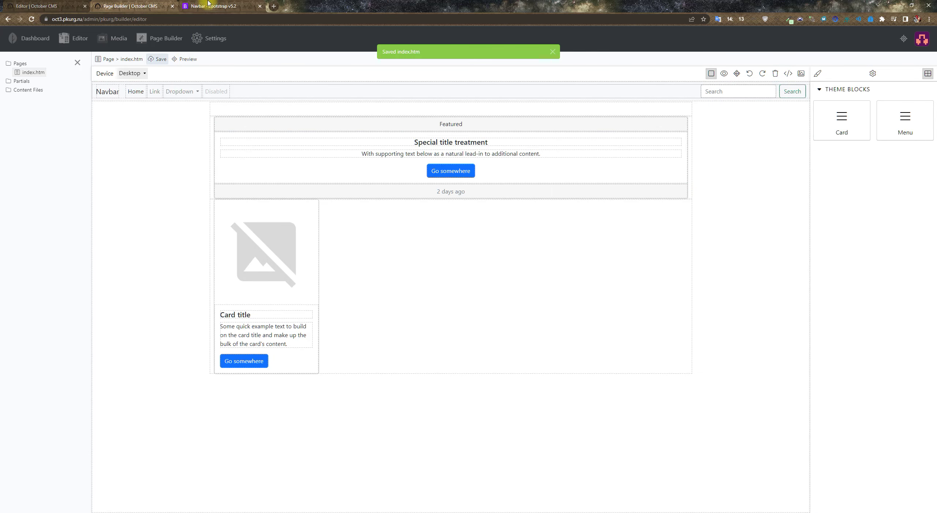
Step: Preview the page, check the navbar's Dropdown menu and brand link, and return to the Page Builder
click(208, 3)
click(136, 6)
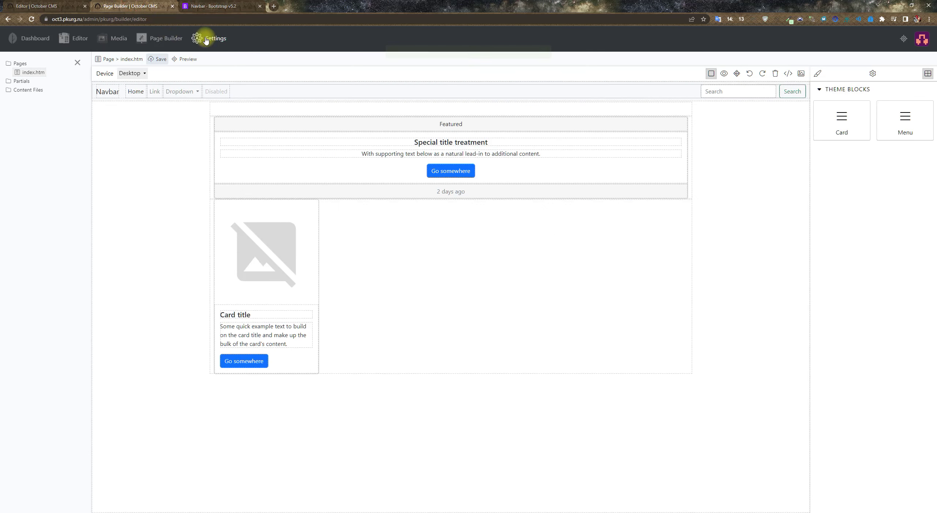
click(184, 60)
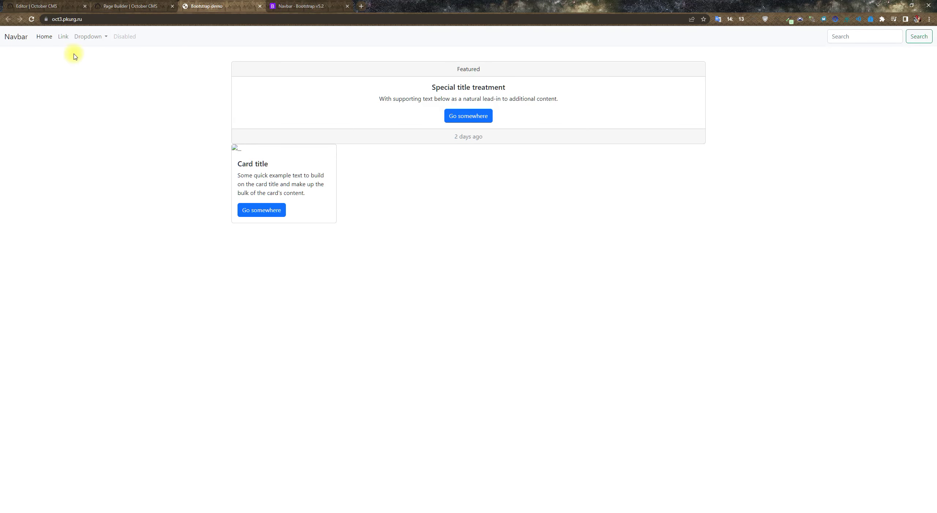
click(94, 38)
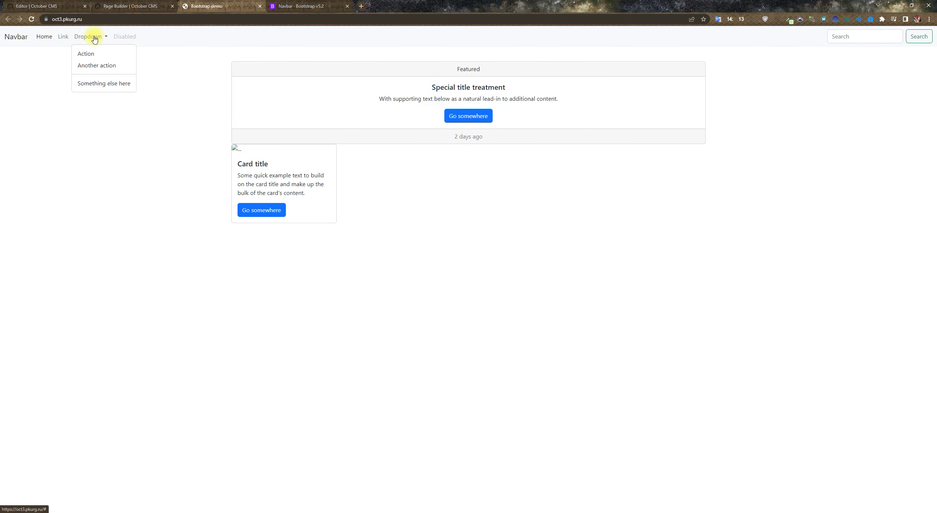
click(15, 36)
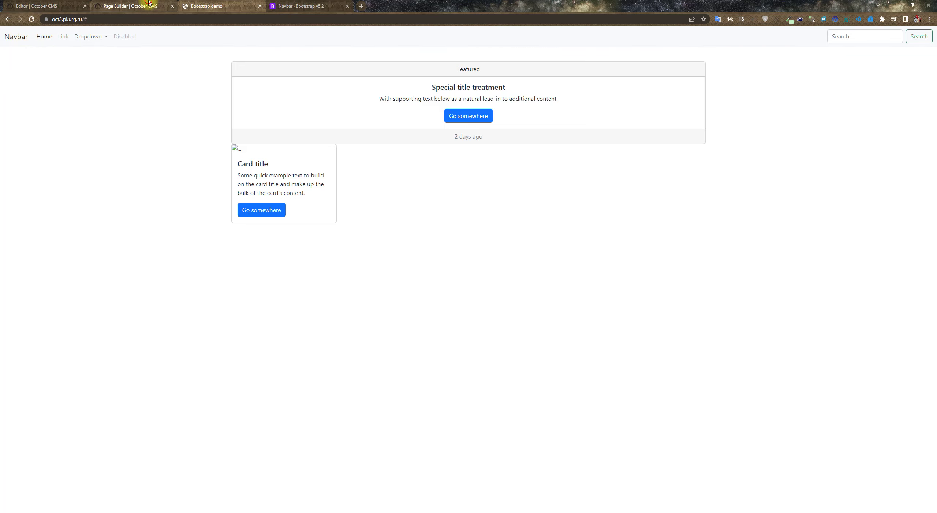
click(149, 4)
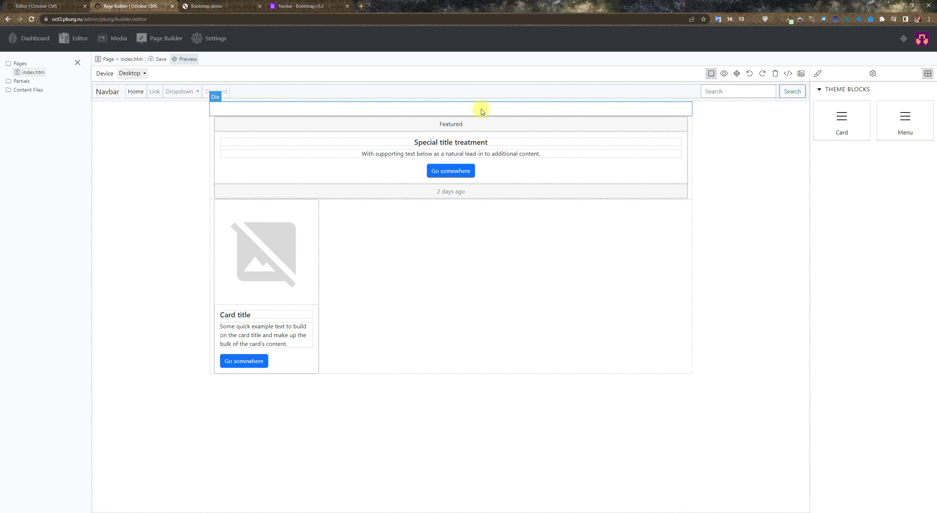
Step: Undo the menu placement, insert the Menu block inside the container above the Featured card instead, and save the page
click(750, 73)
drag(904, 123, 597, 83)
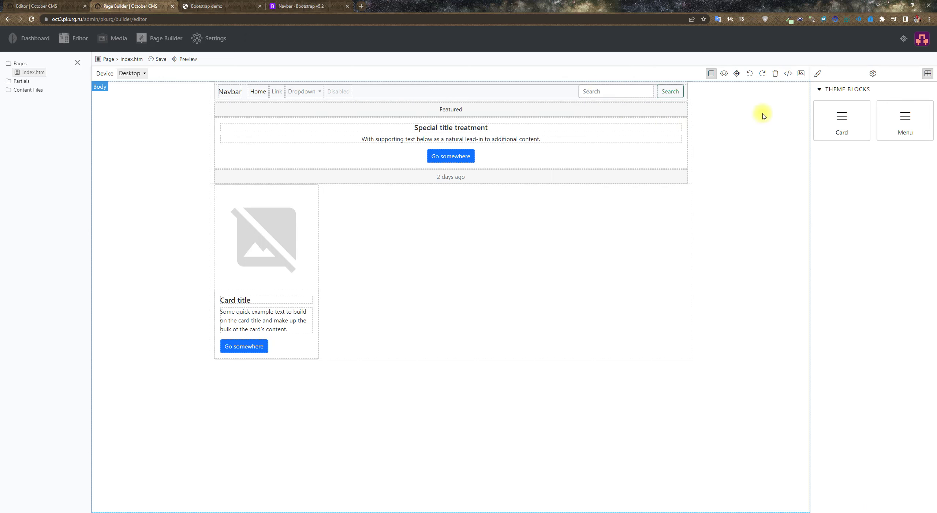
click(160, 61)
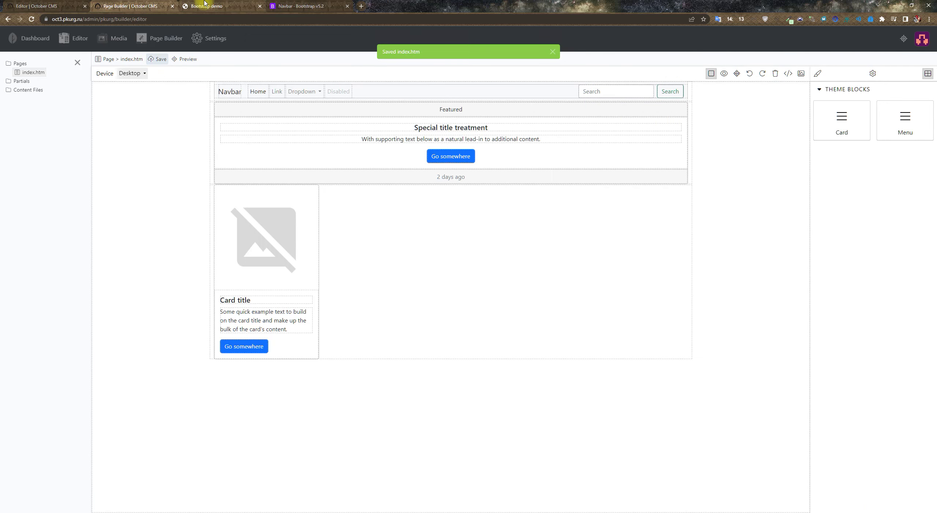
Step: Reload the Bootstrap demo page to check the navbar inside the container, and return to the Page Builder
click(204, 4)
click(31, 19)
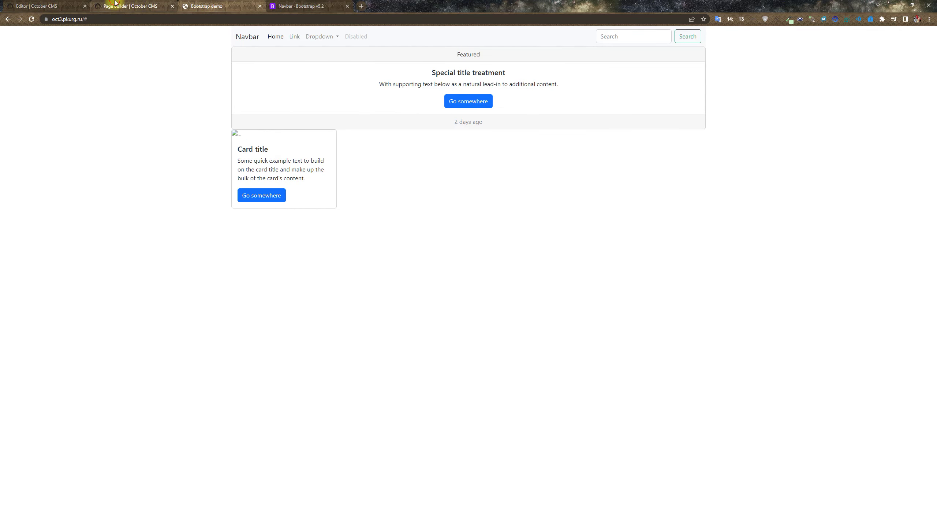
click(129, 6)
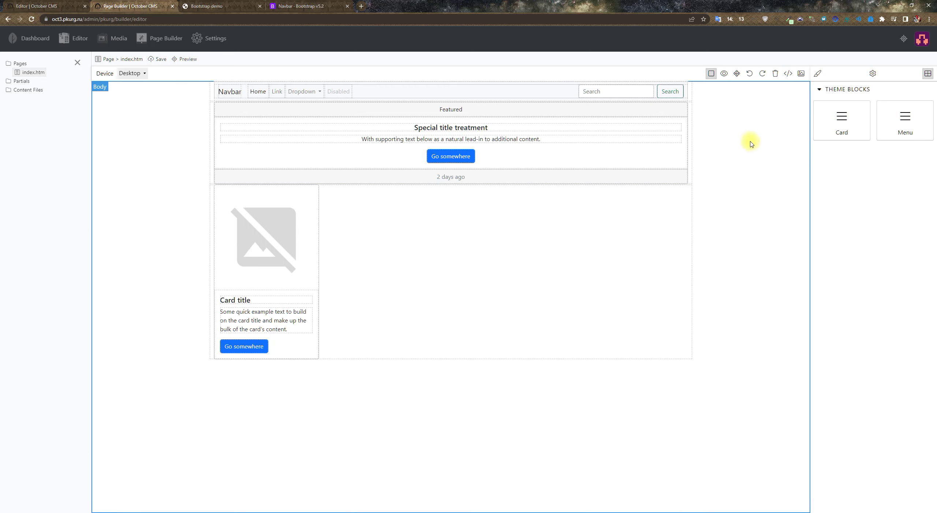
Step: Open the Primary Site from the site management settings, save its configuration, and return to the list of sites
click(921, 40)
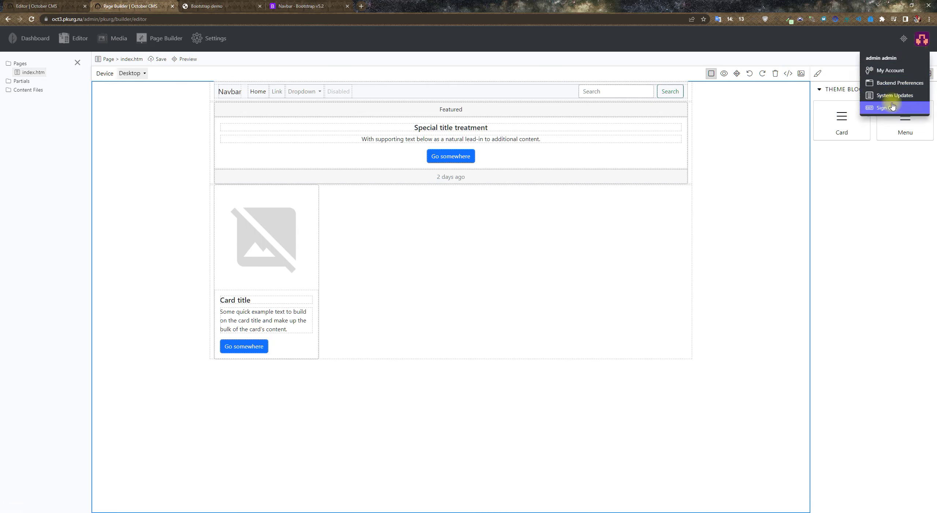
click(219, 39)
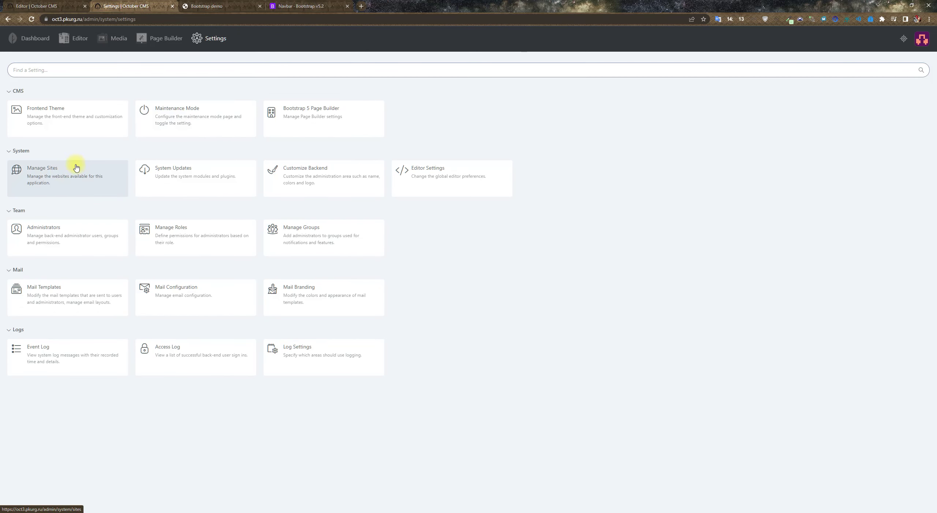
click(47, 173)
click(126, 109)
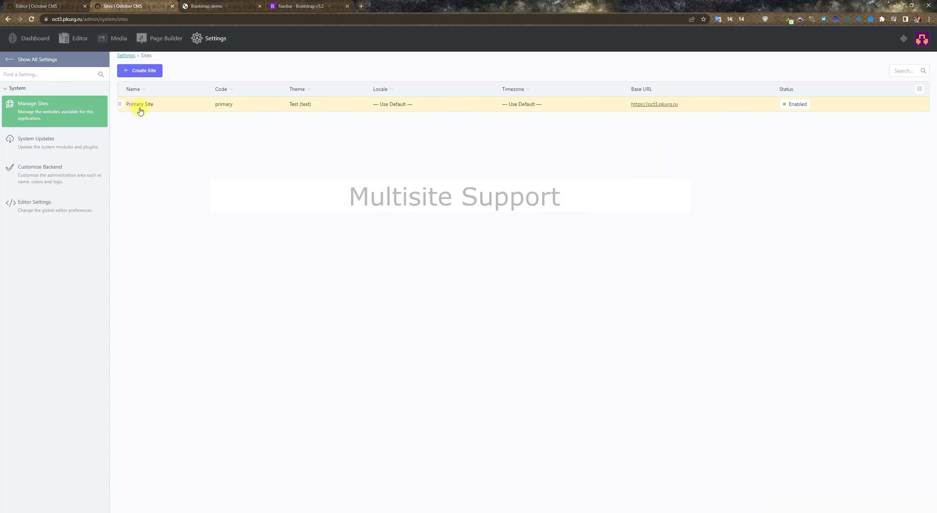
click(139, 106)
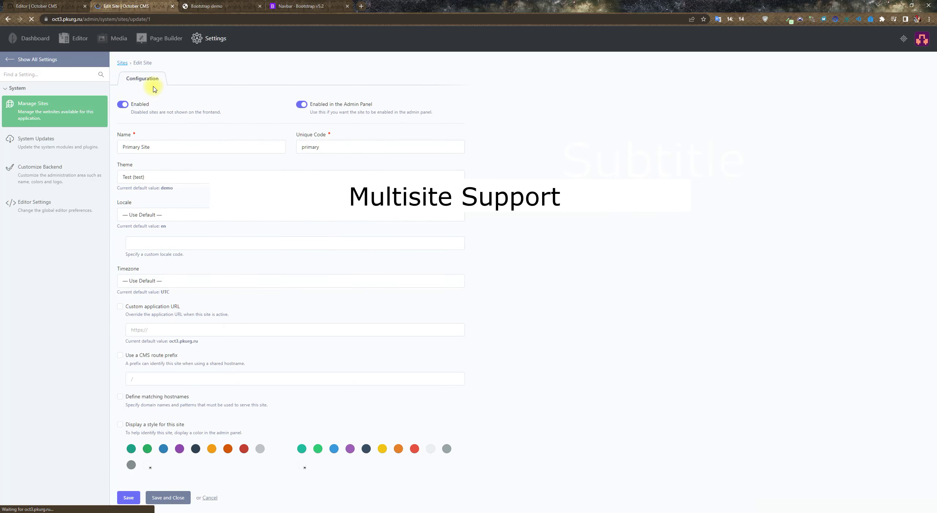
click(126, 496)
click(124, 63)
Step: Start a new site named "de", enable it, and assign it the Demo theme
click(132, 79)
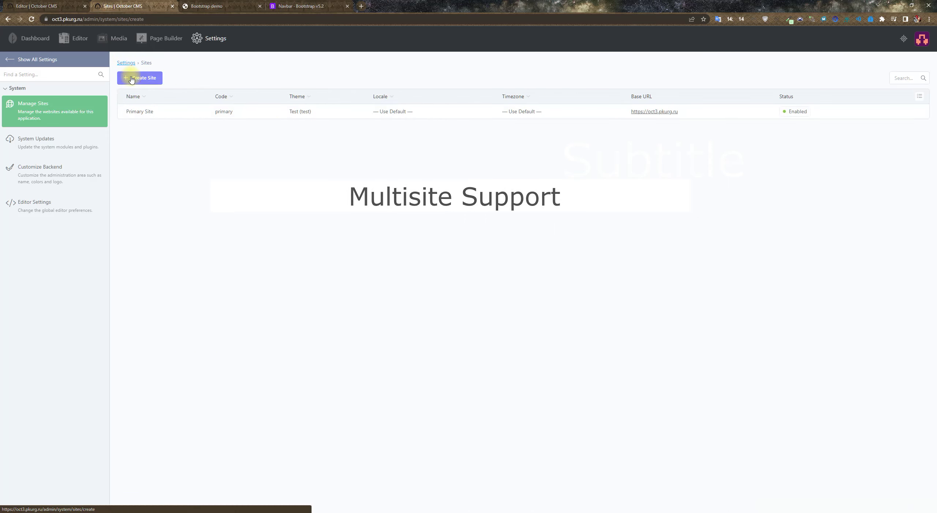
click(136, 136)
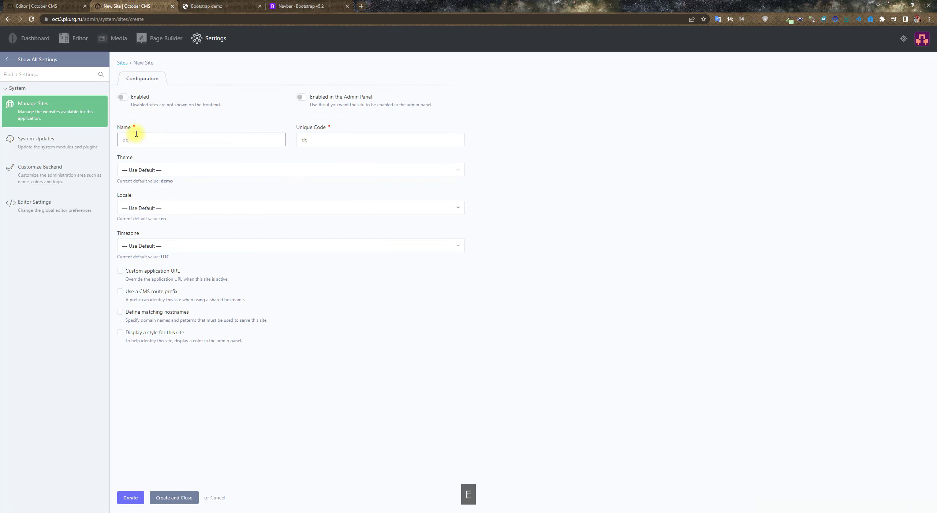
click(123, 97)
click(173, 170)
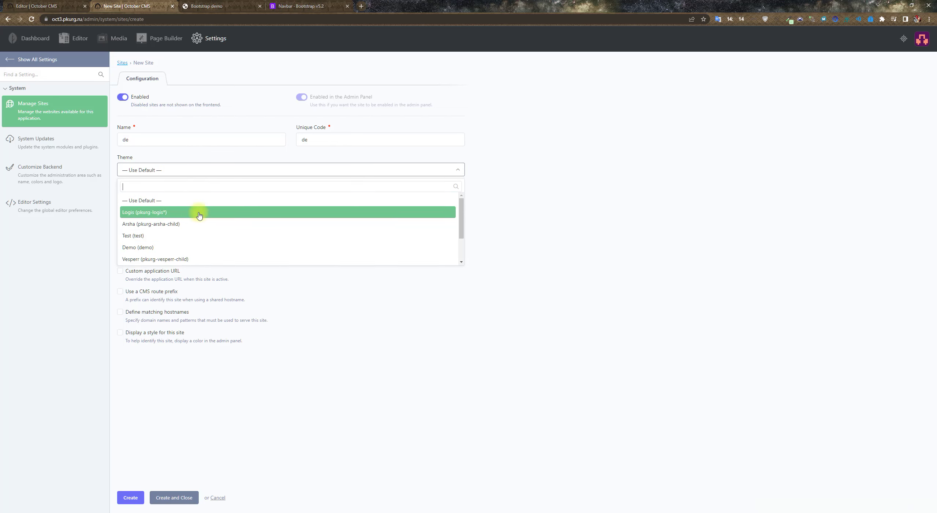
click(195, 247)
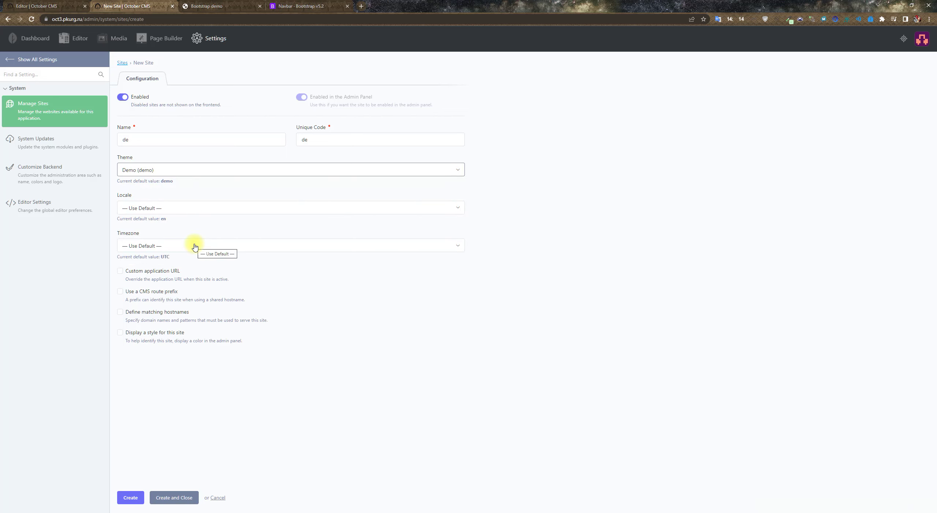
Step: Set the new site's CMS route prefix to /de, leave matching hostnames undefined, and create the site
click(120, 312)
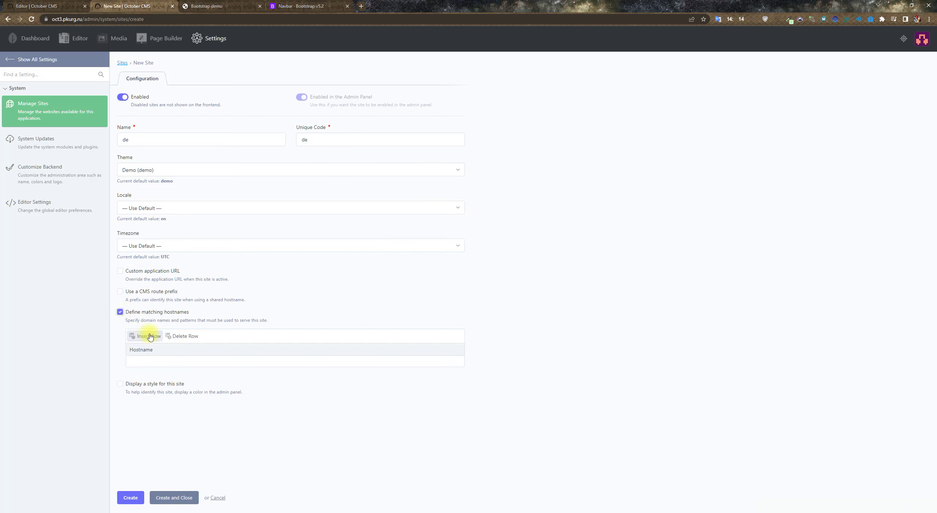
click(120, 311)
click(120, 292)
click(147, 314)
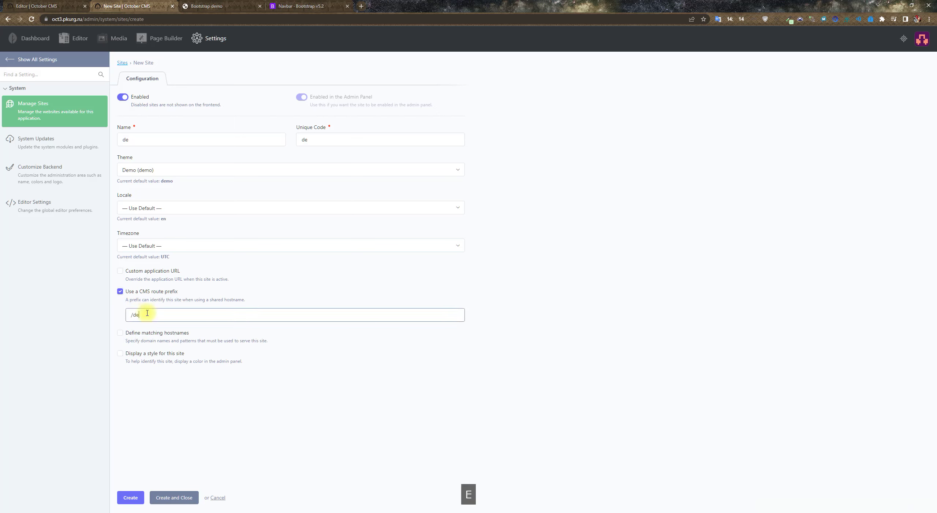
click(128, 497)
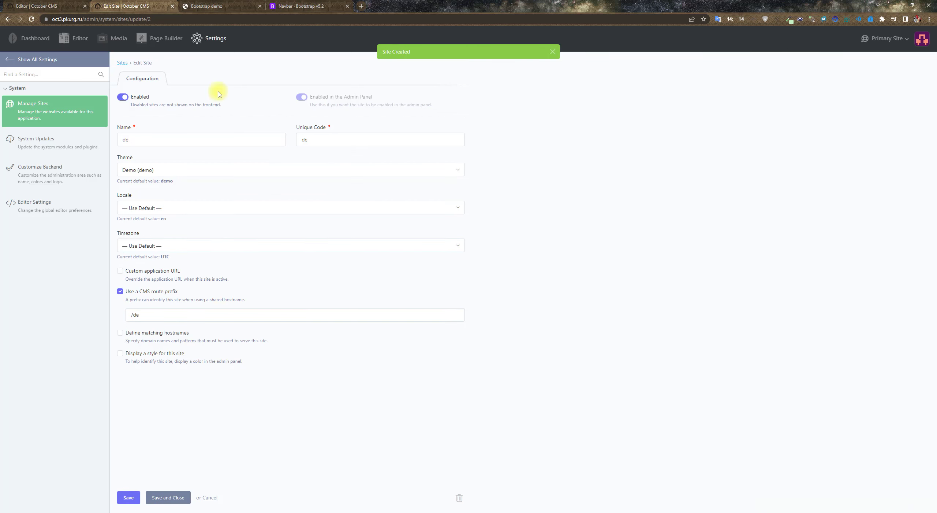
Step: Go to the Editor and close the open default.htm, index, my-card.htm and header.htm files
click(80, 40)
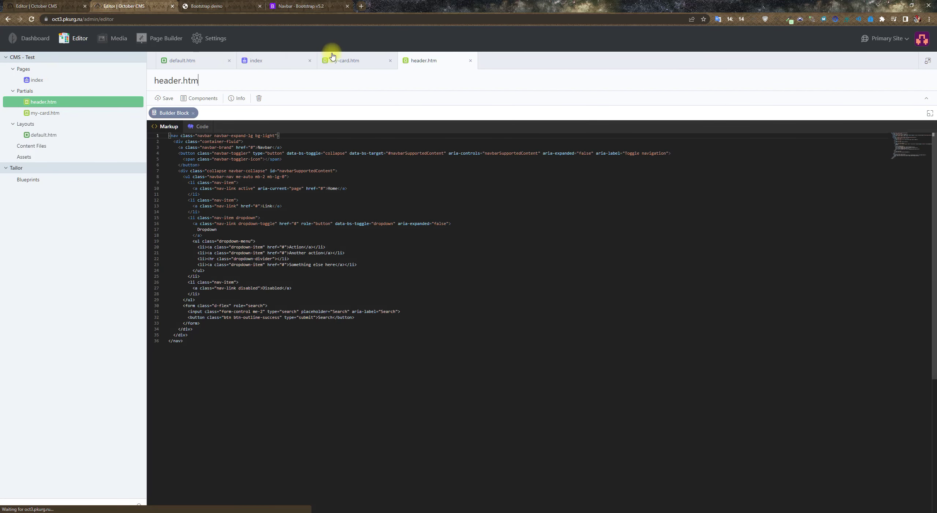
click(310, 61)
click(309, 61)
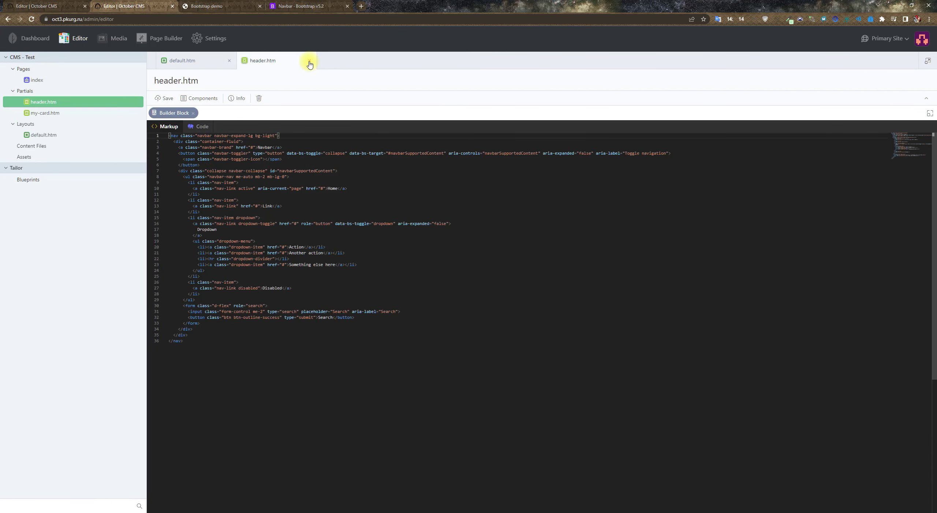
click(309, 61)
click(228, 61)
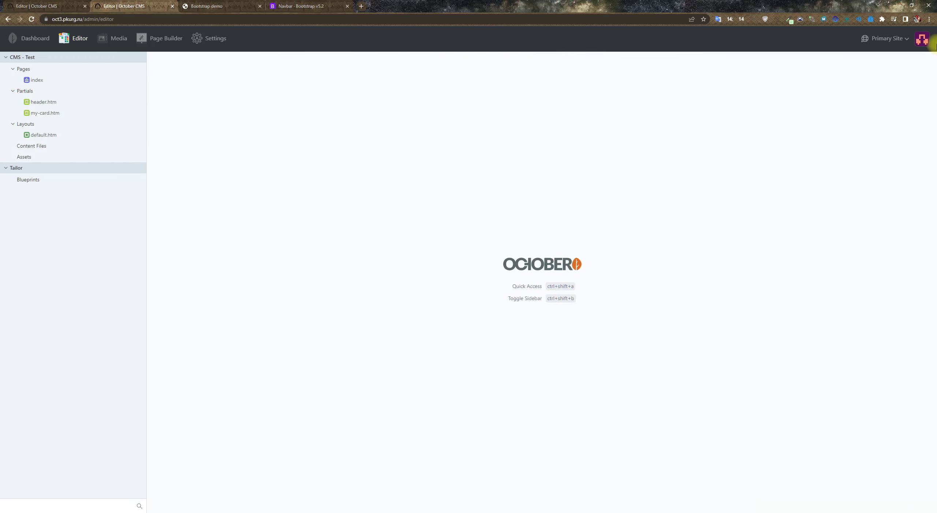
Step: Switch the Editor to the de site and close the duplicate October CMS browser tab
click(888, 38)
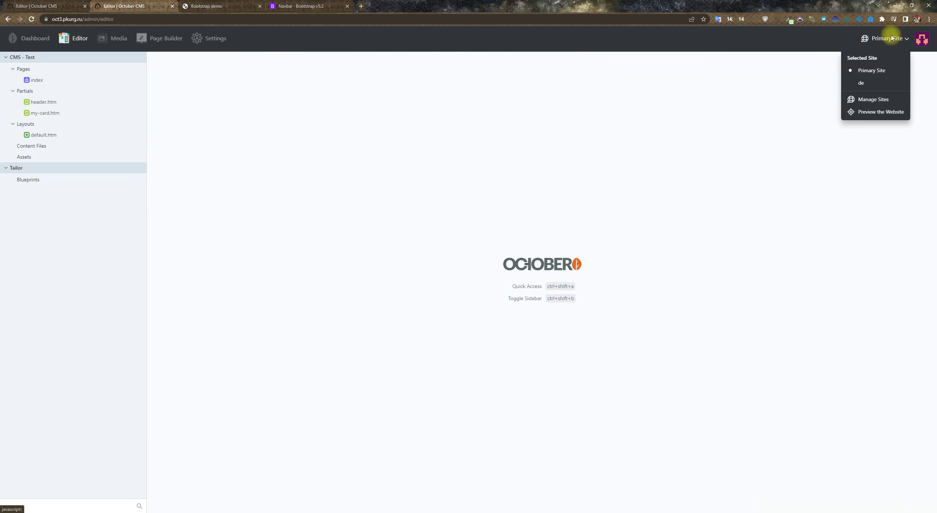
click(861, 83)
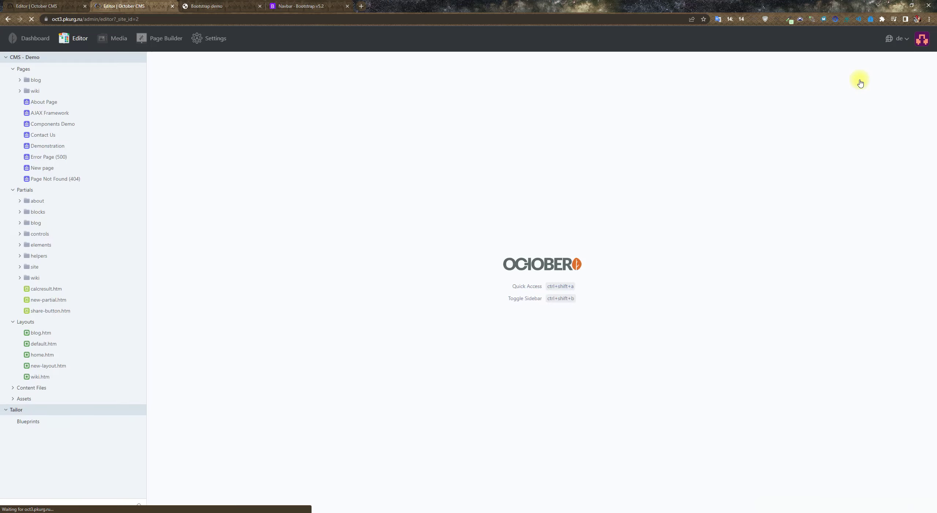
click(41, 6)
click(114, 5)
click(84, 6)
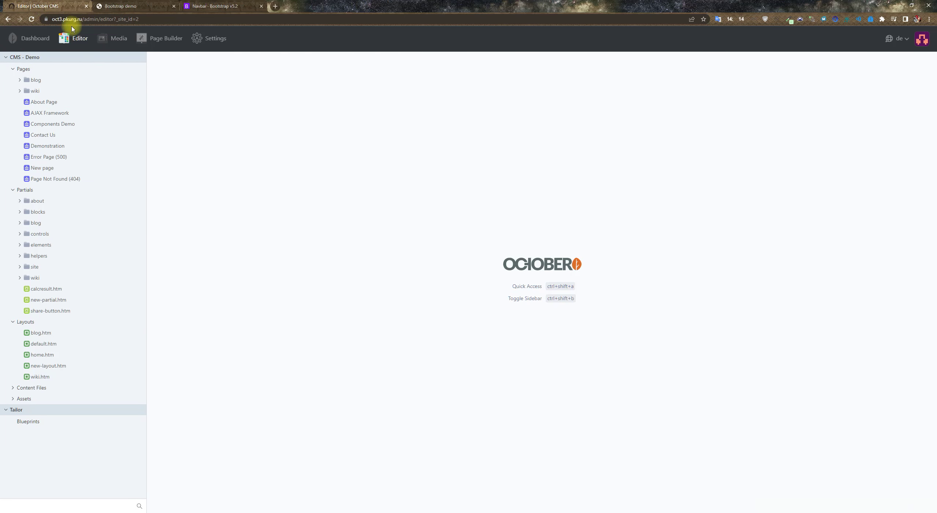
Step: Switch back to the Primary Site and open its index.htm page in the Page Builder
click(896, 38)
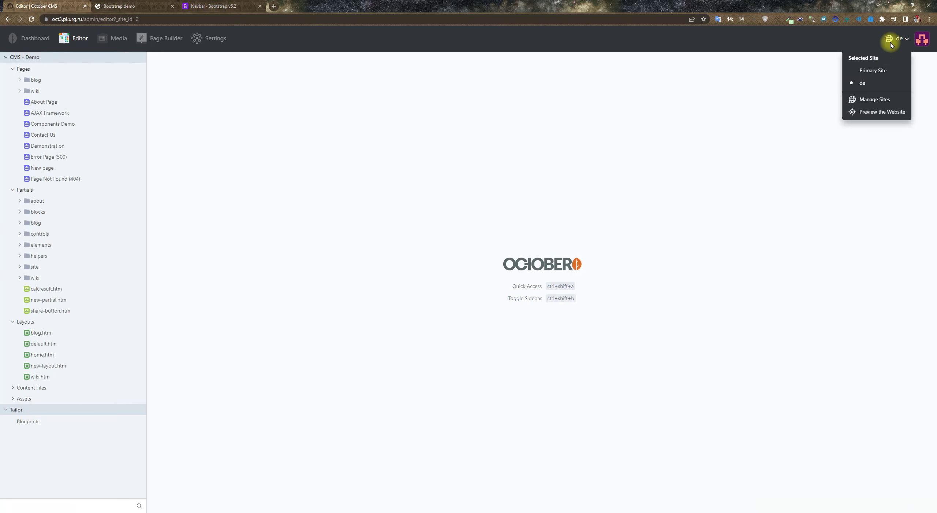
click(877, 71)
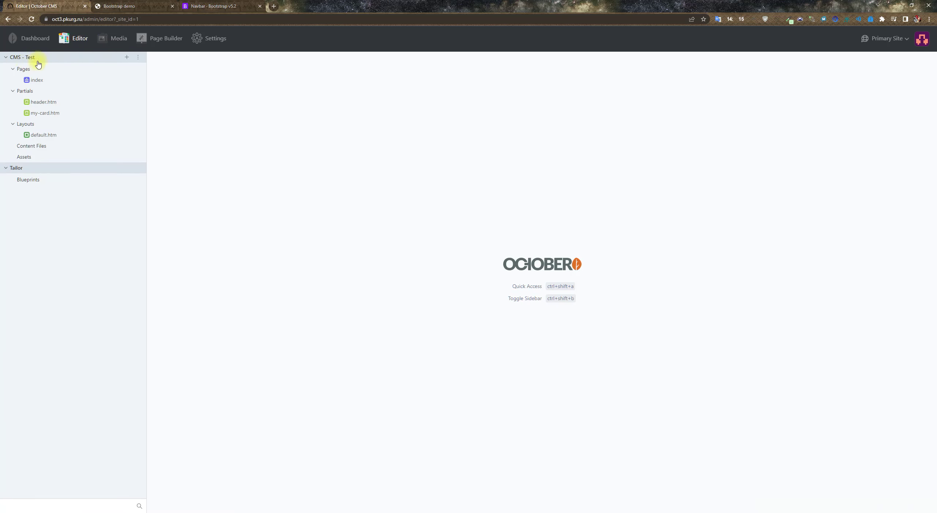
click(160, 41)
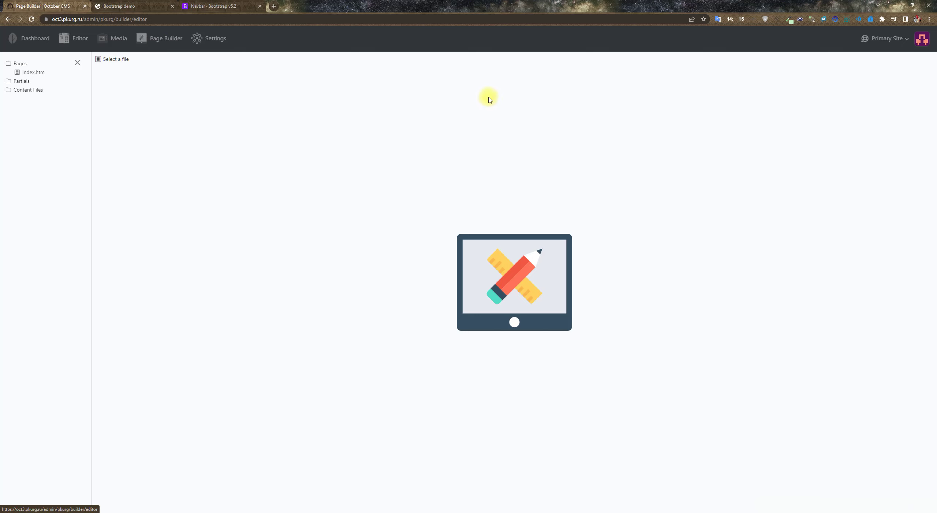
click(18, 74)
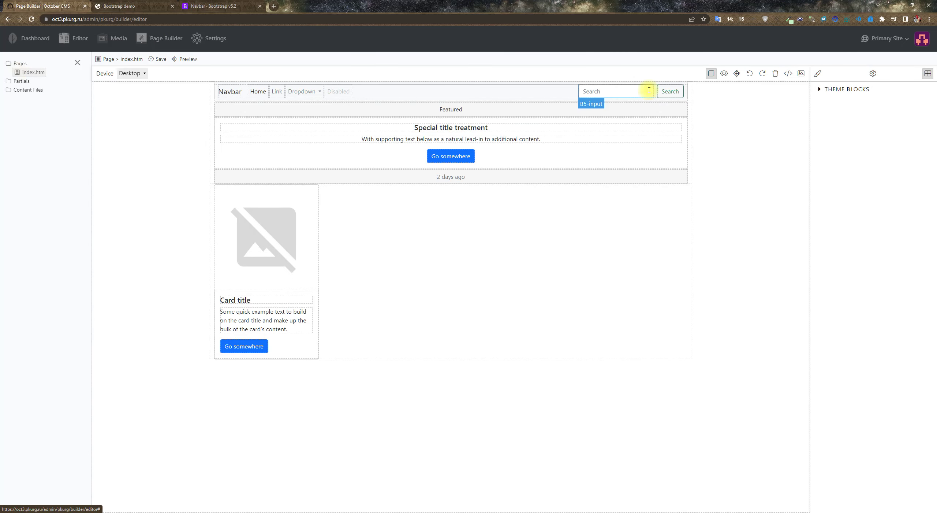
Step: Switch the Page Builder to the de site, open its index.htm page, and look through the content
click(887, 39)
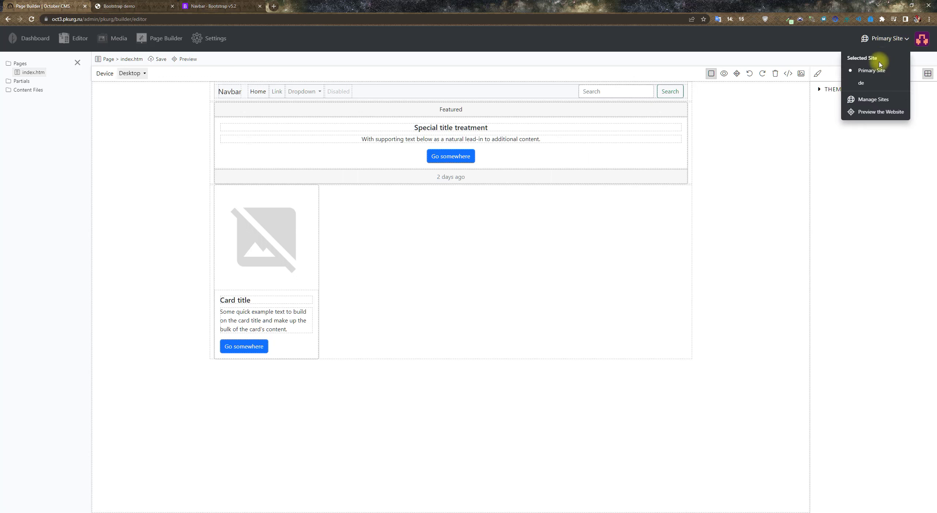
click(865, 83)
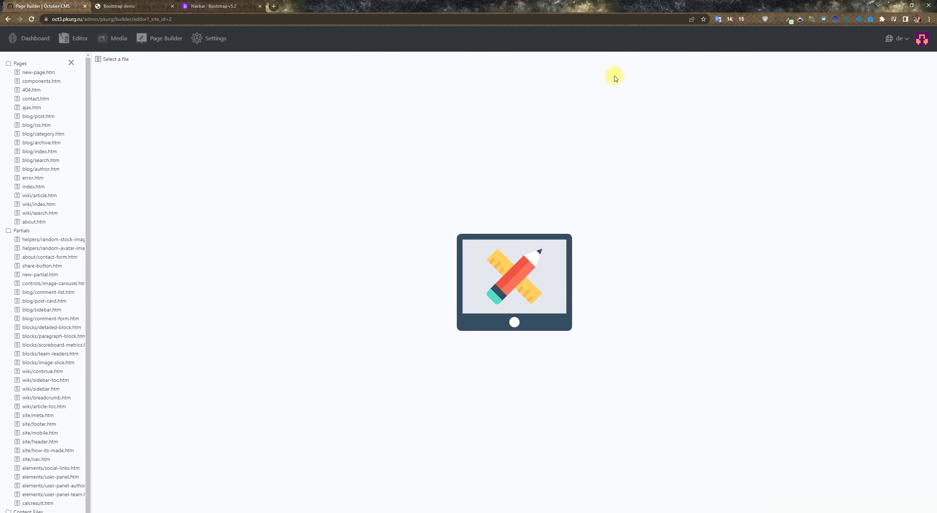
click(38, 187)
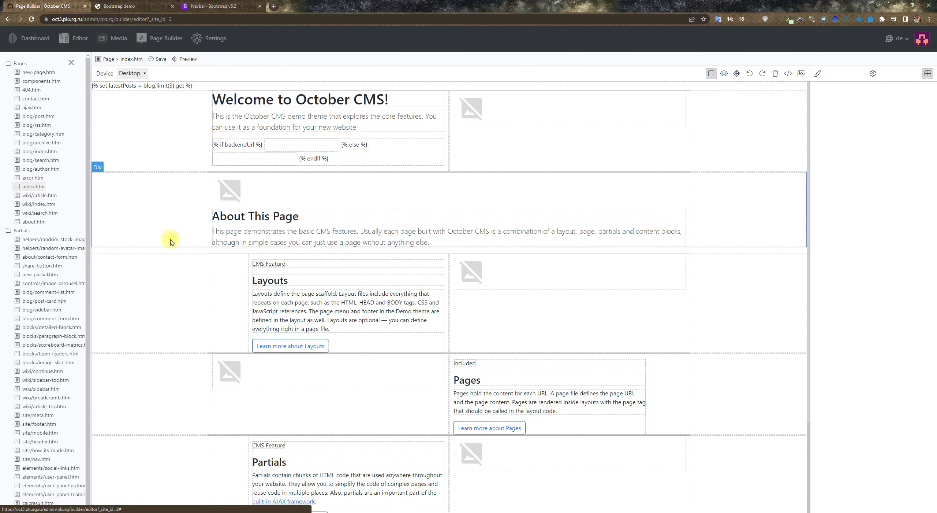
scroll(169, 238, down, 3)
scroll(170, 242, up, 1)
scroll(170, 243, up, 3)
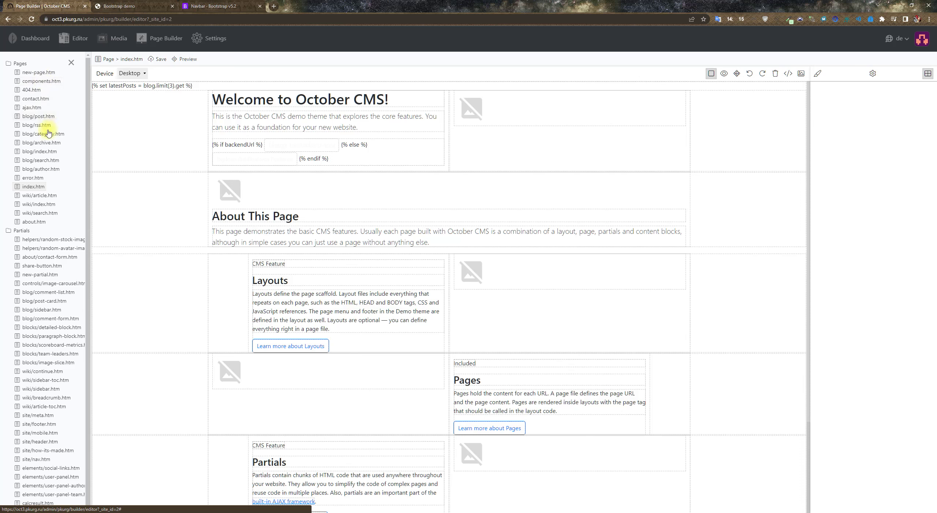
Step: Open Settings in a second browser tab, check the themes and URLs of the managed sites, and return to the Page Builder
middle_click(205, 38)
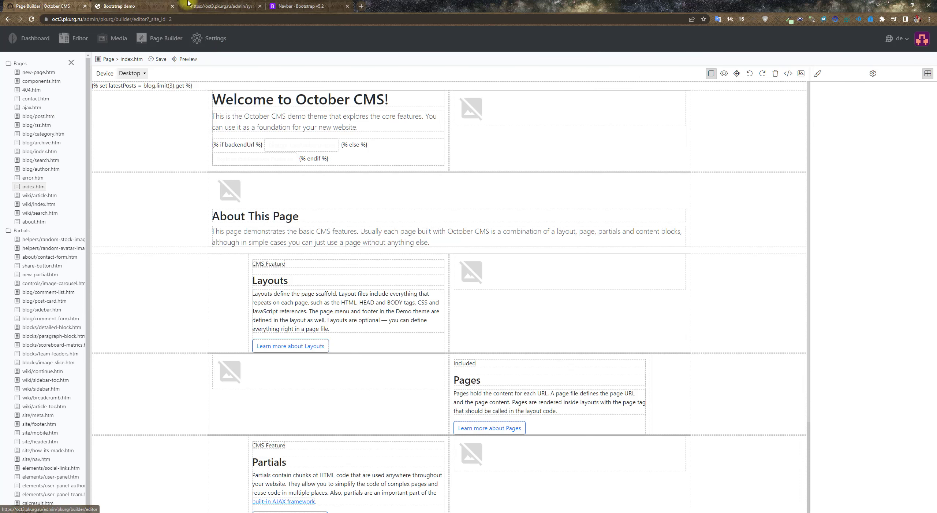
click(219, 3)
drag(219, 4, 135, 5)
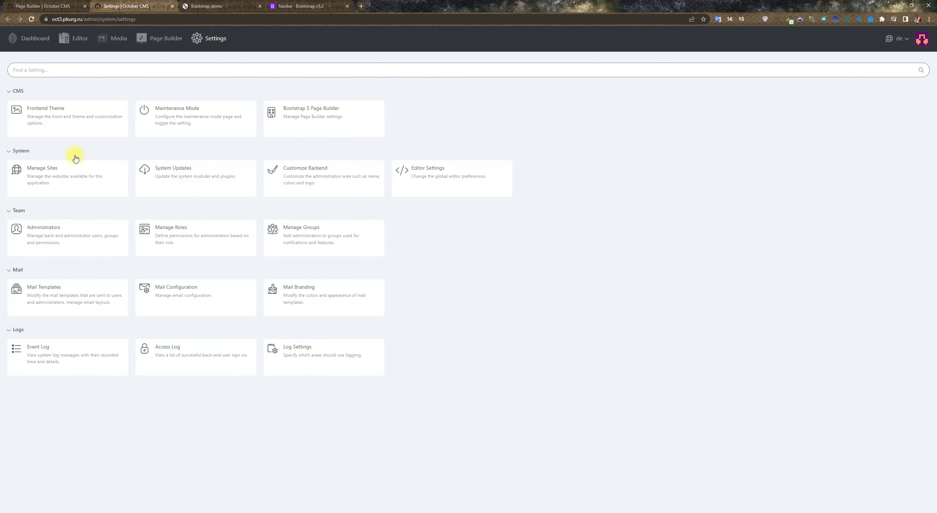
click(61, 170)
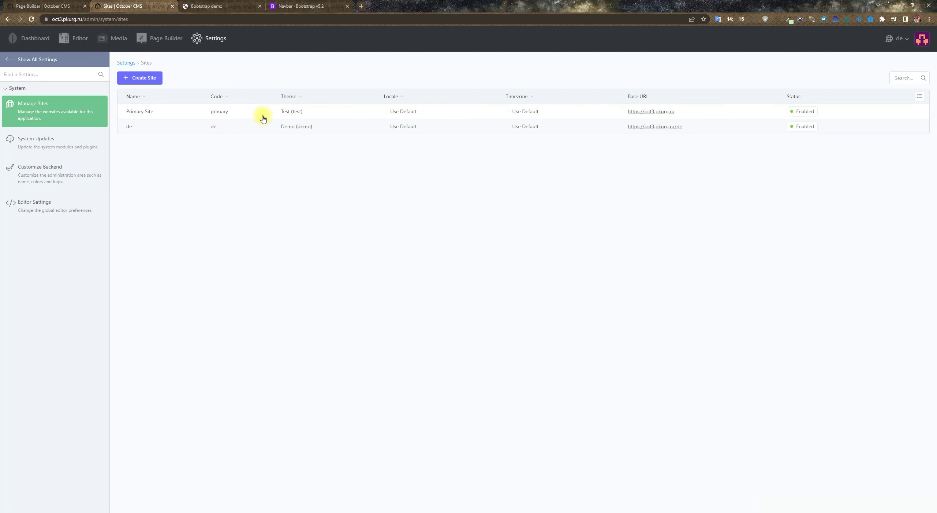
click(48, 2)
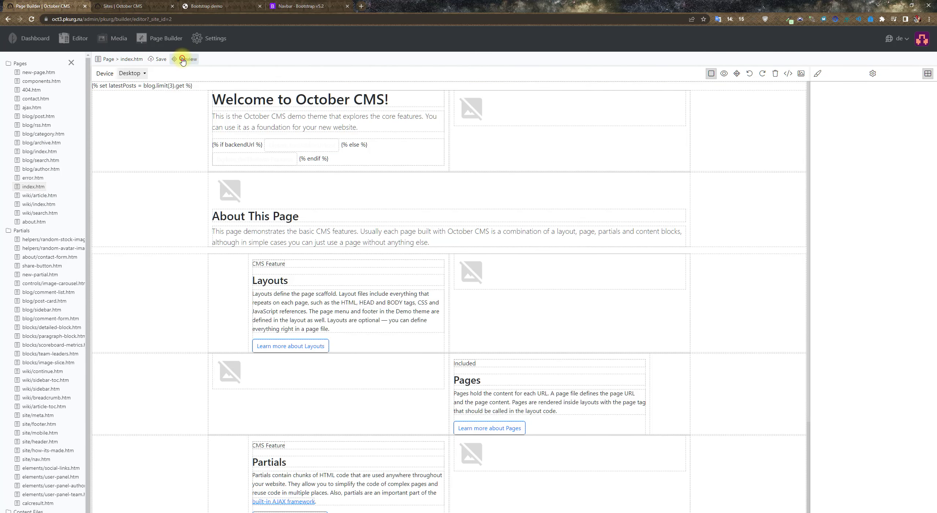
Step: Preview the page and load the de site's front end at oct3.pkurg.ru/de
click(183, 59)
click(117, 19)
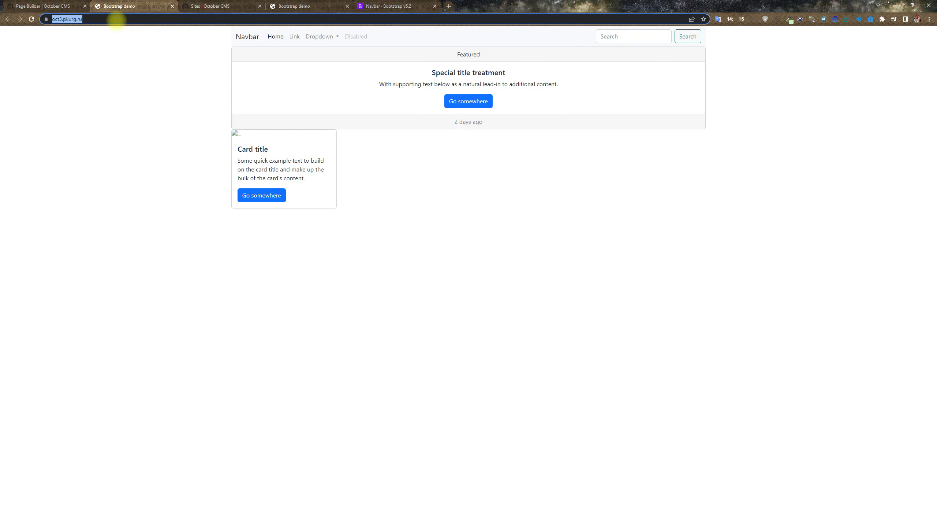
text(/d)
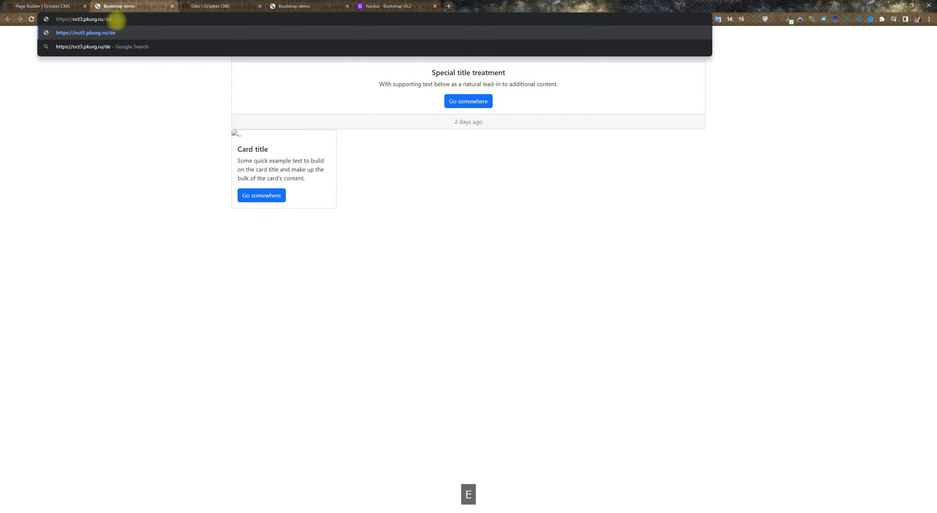
text(e)
key(Return)
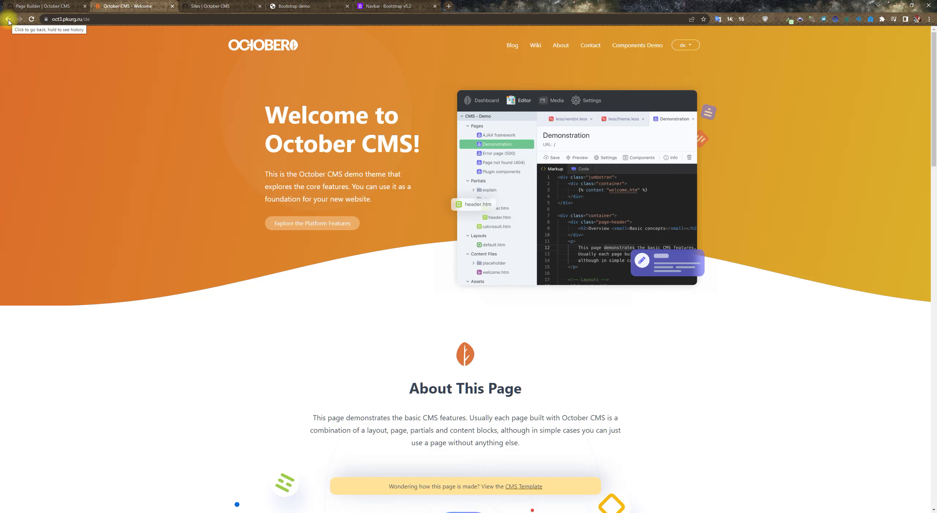
Step: Switch the front end from de to the Primary Site, reload the page, and return to the Page Builder
click(685, 45)
click(690, 64)
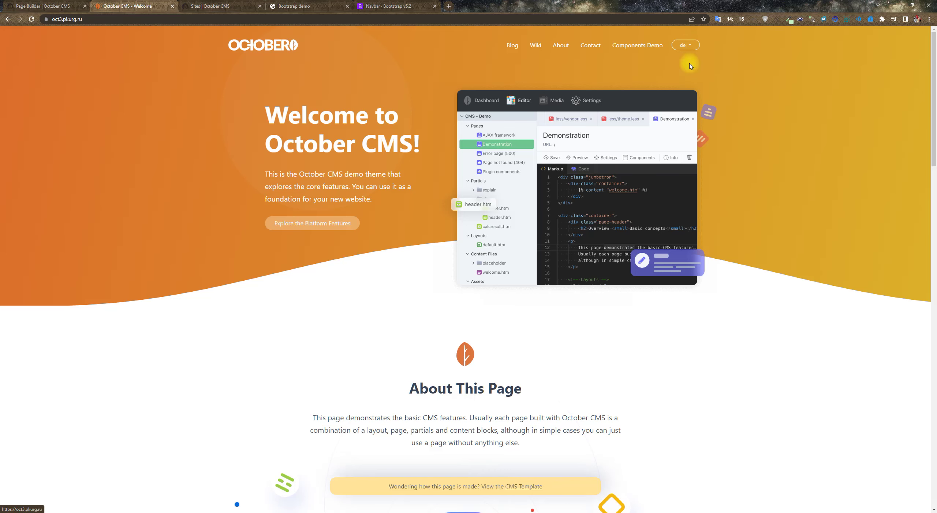
click(32, 20)
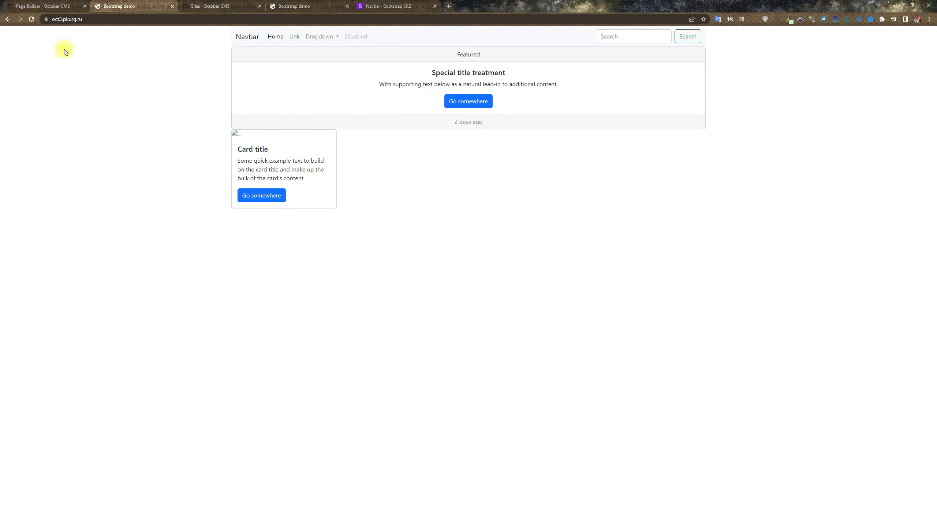
key(ctrl+Page_Up)
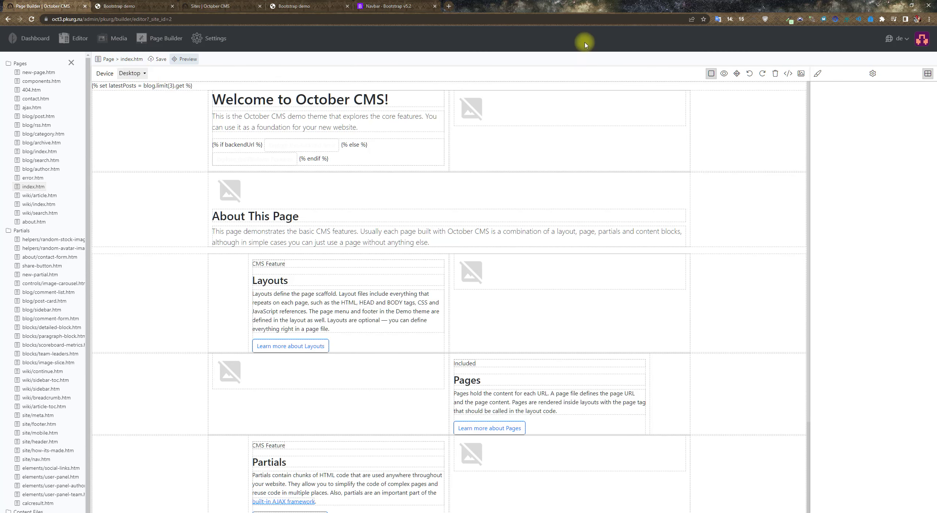
Step: Switch the Page Builder to the Primary Site and open its index.htm page
click(898, 38)
click(875, 71)
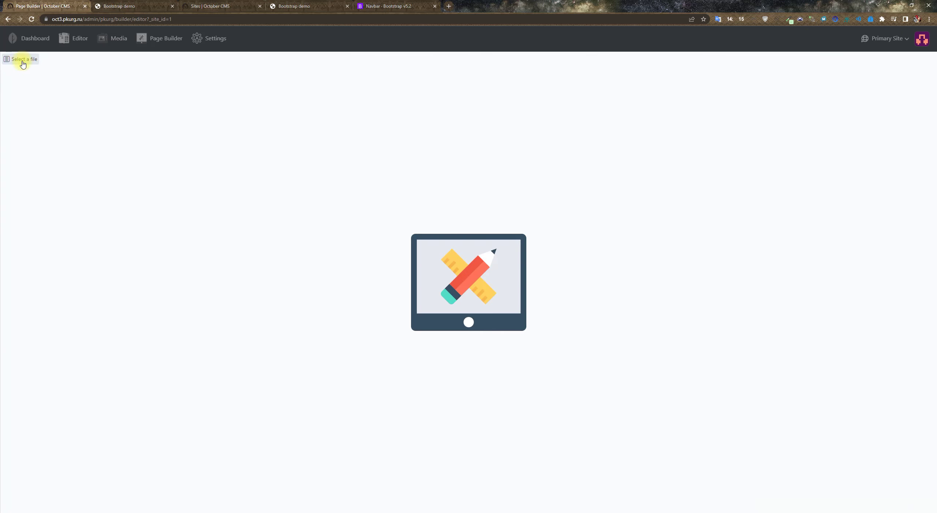
click(25, 62)
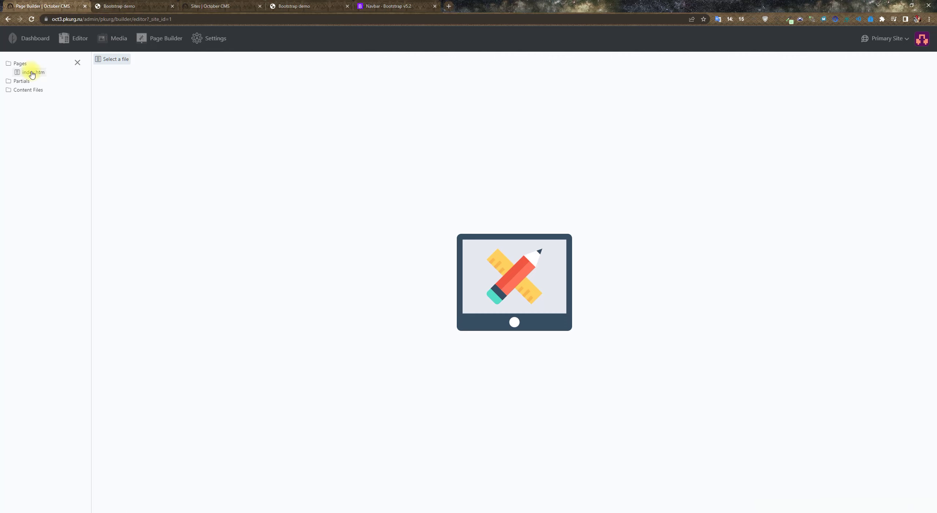
click(30, 73)
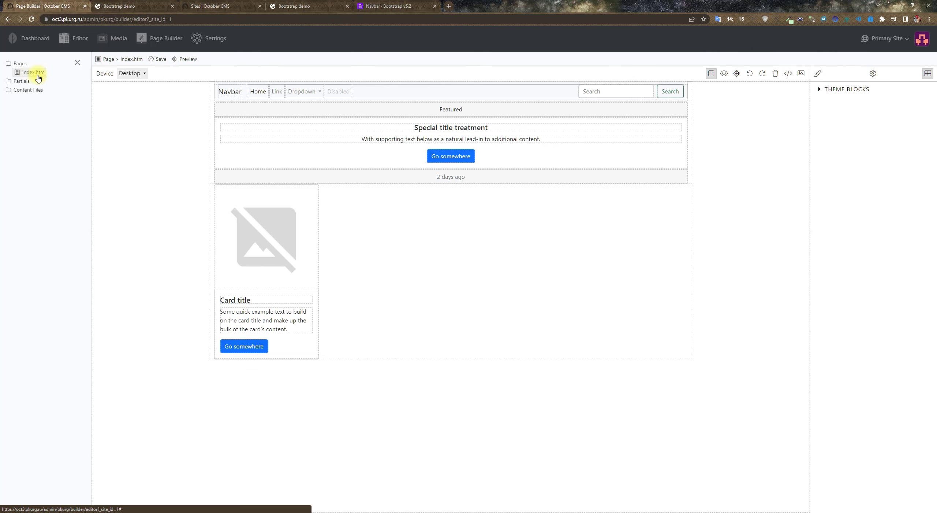
Step: Replace the card's placeholder image with flat-lay-of-bu.jpg from the media library's images folder
double_click(260, 226)
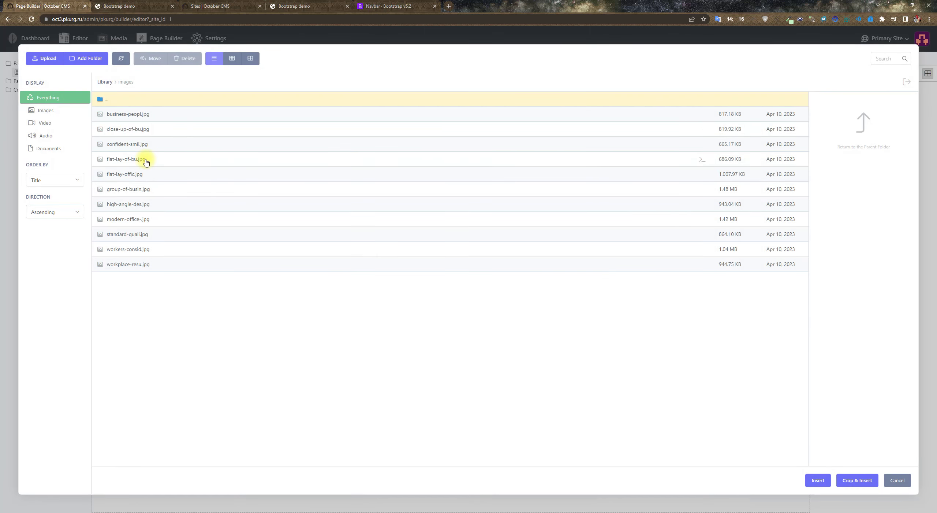
click(146, 162)
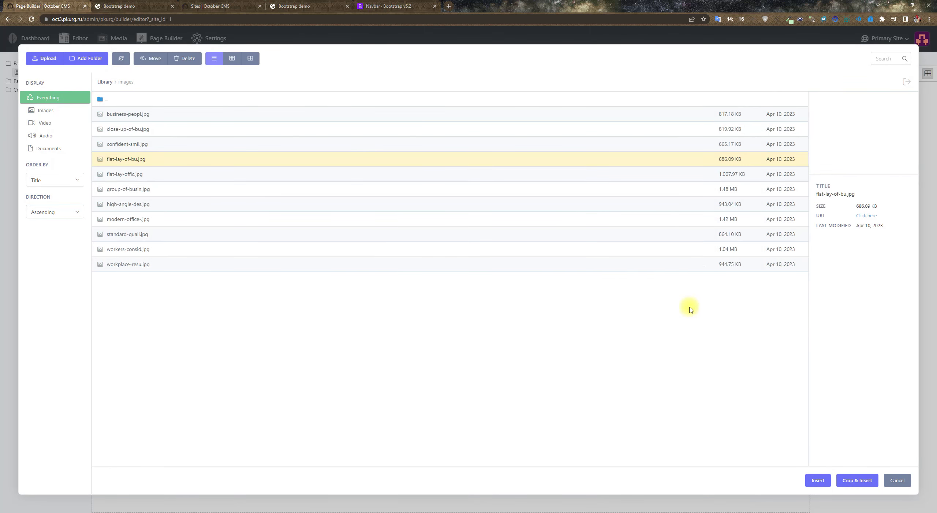
click(818, 480)
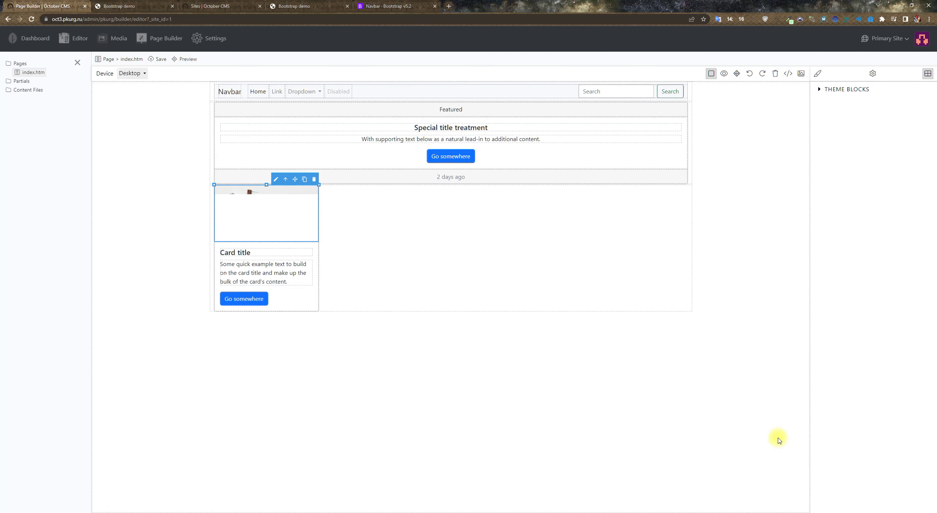
Step: Select the whole card below the Featured block, show its style settings, and duplicate the card
click(447, 259)
click(317, 305)
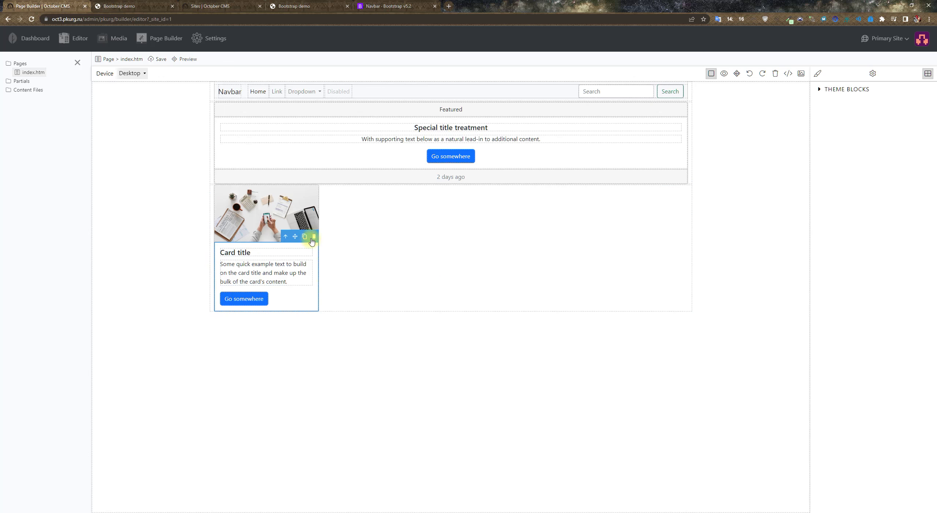
click(282, 238)
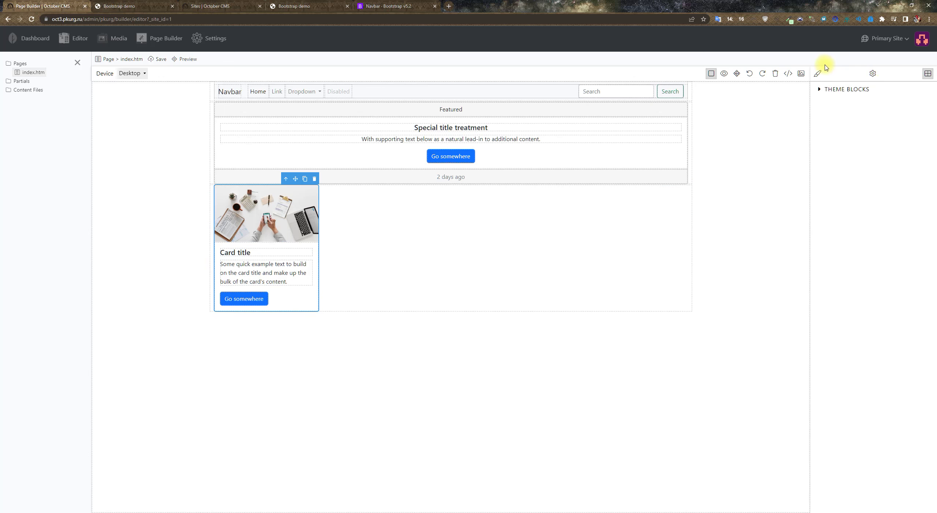
click(818, 75)
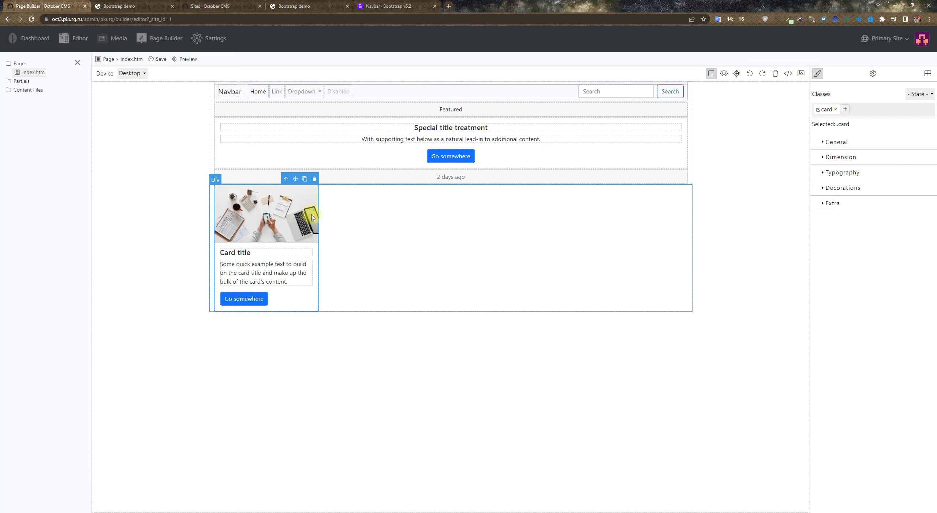
click(310, 178)
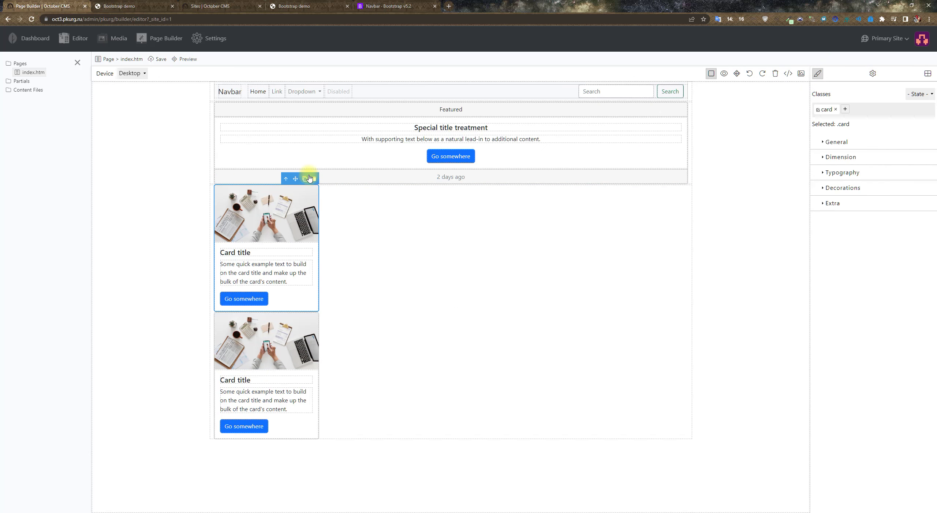
Step: Delete the container that holds the image cards and save the index.htm page
click(286, 179)
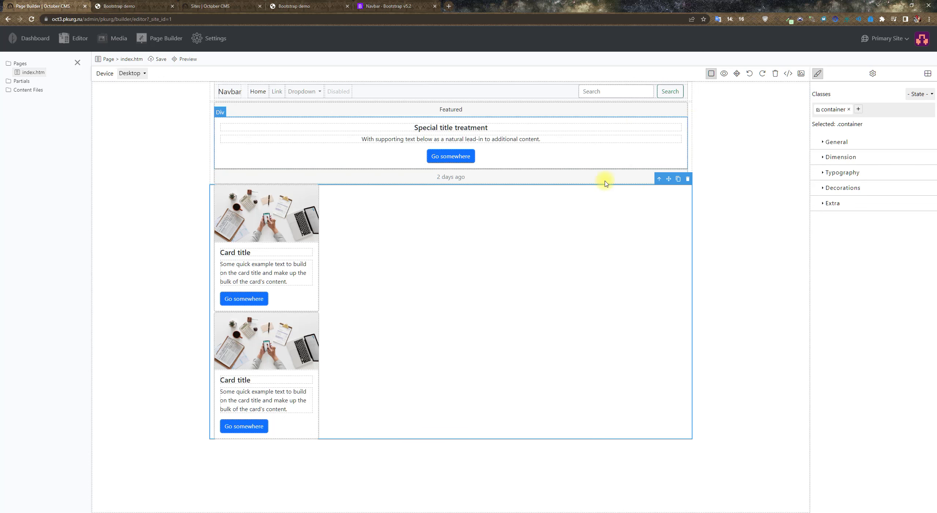
click(689, 180)
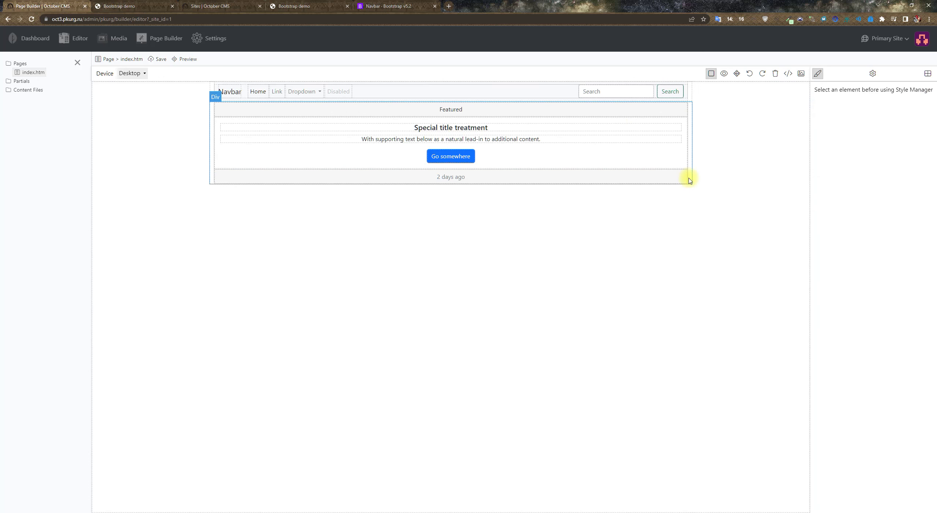
click(161, 60)
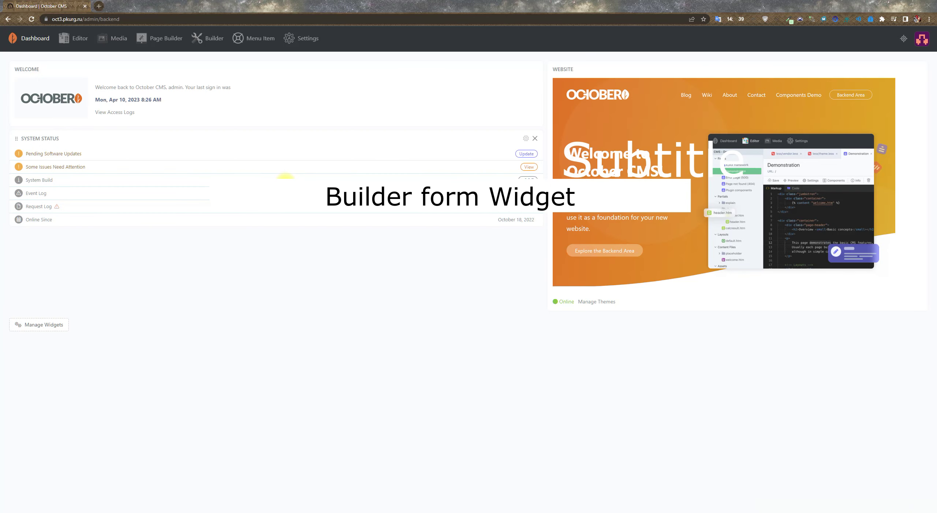
Step: Look at the Test record under Menu Item, and examine the TestPP plugin's pkurg_testpp_test table columns in the Builder
click(262, 39)
click(56, 100)
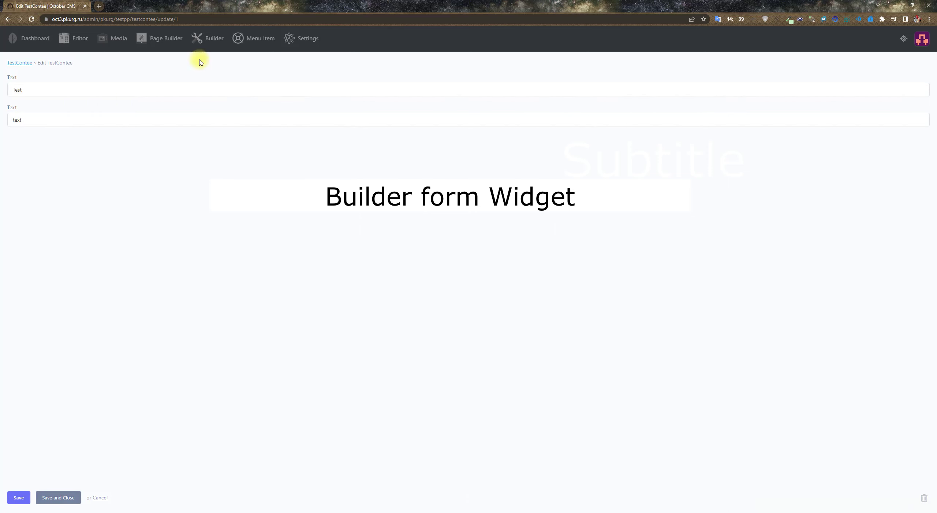
click(210, 37)
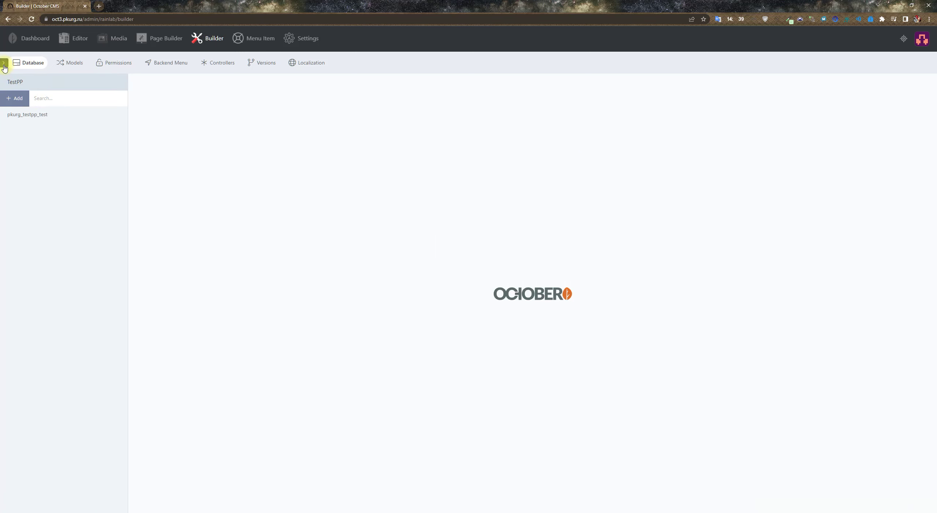
click(4, 64)
click(36, 145)
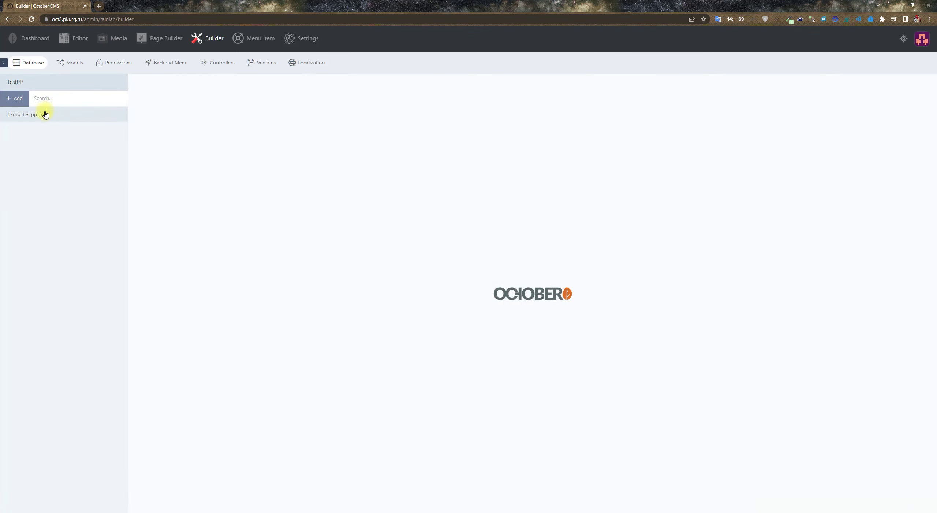
click(38, 115)
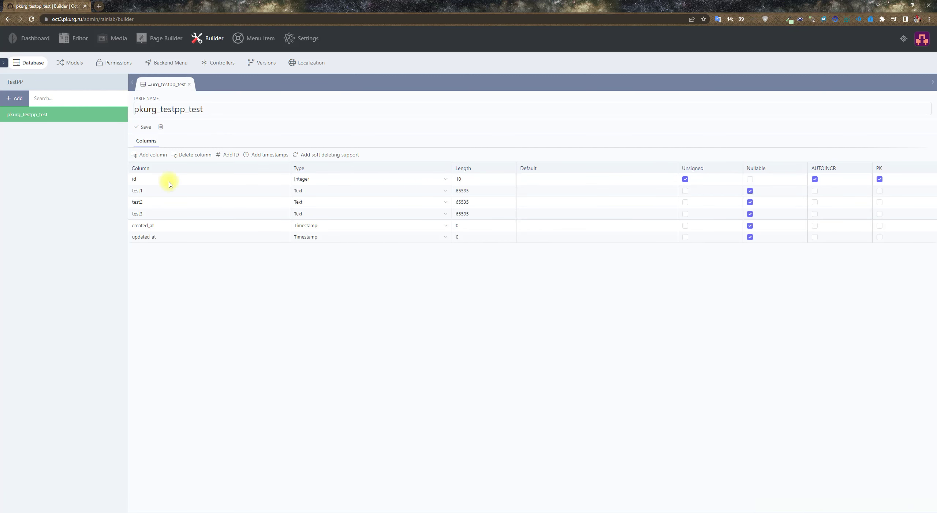
Step: Open the Testppoetestppp model's fields.yaml form, open the Test record in a second browser tab, and return to the form
click(68, 62)
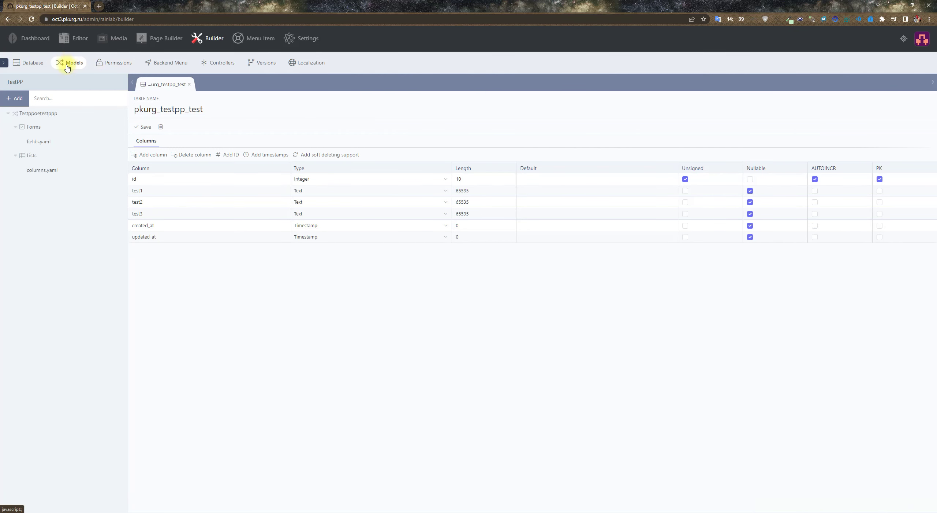
click(38, 142)
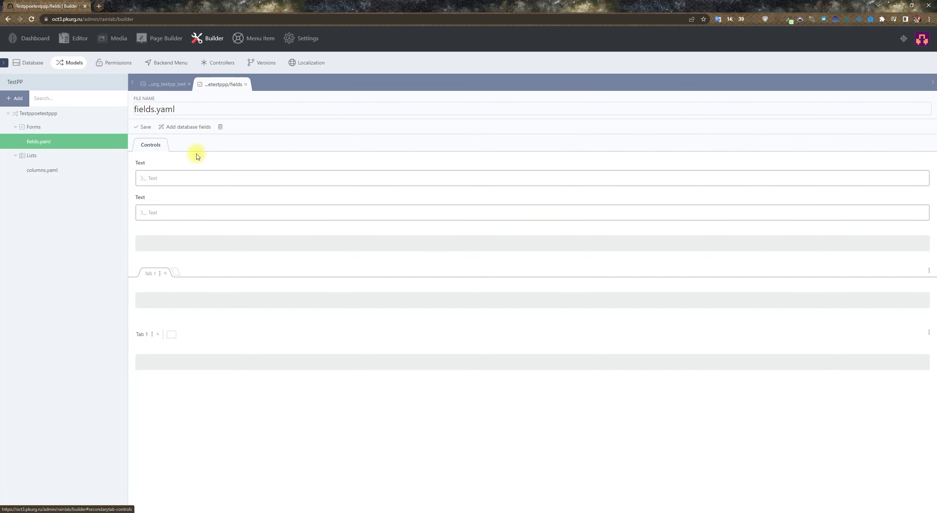
click(254, 37)
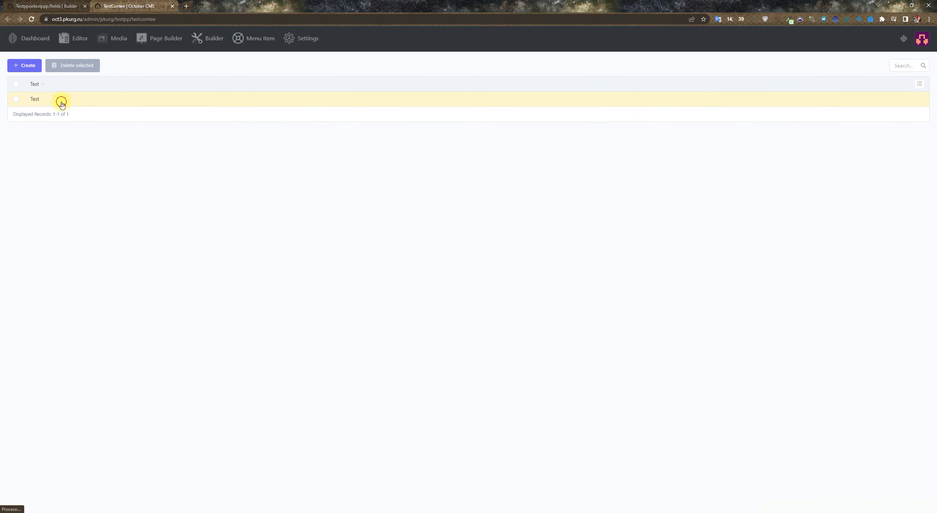
click(55, 6)
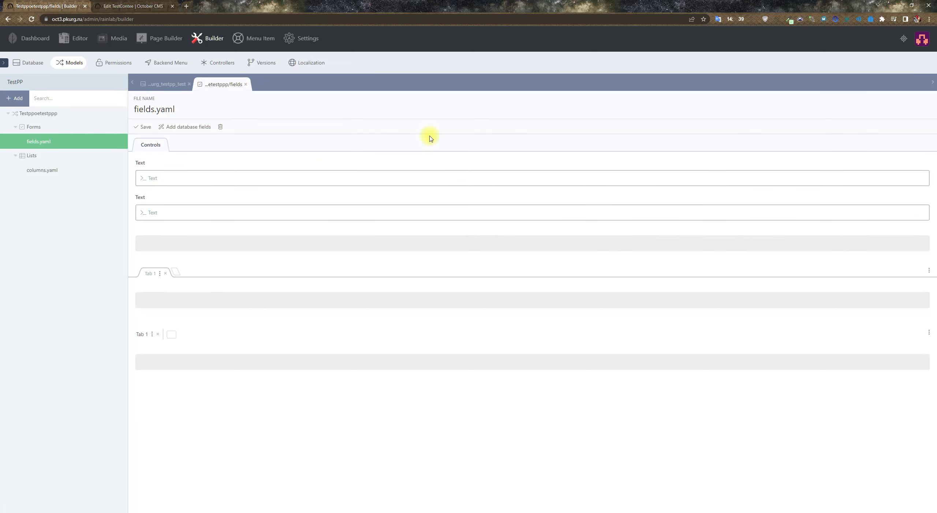
Step: Replace the second Text control in fields.yaml with a Page Builder control
click(923, 199)
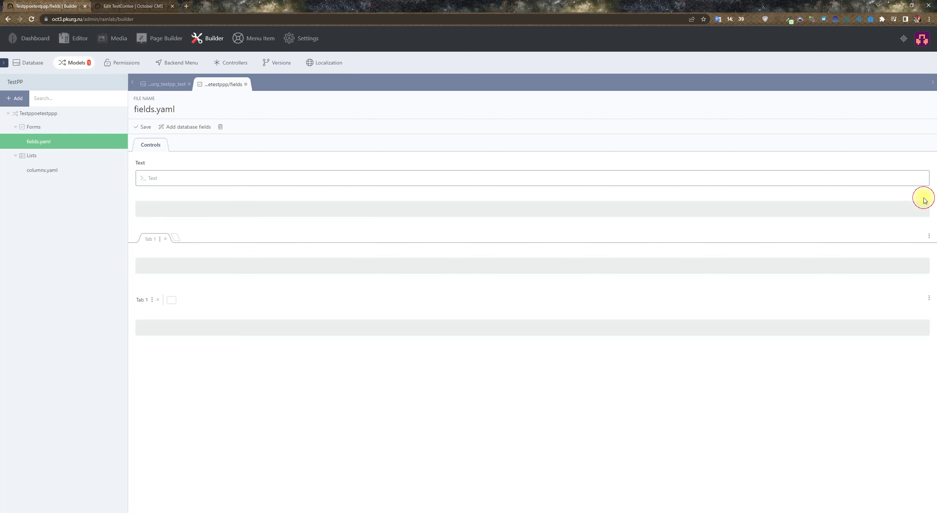
click(278, 208)
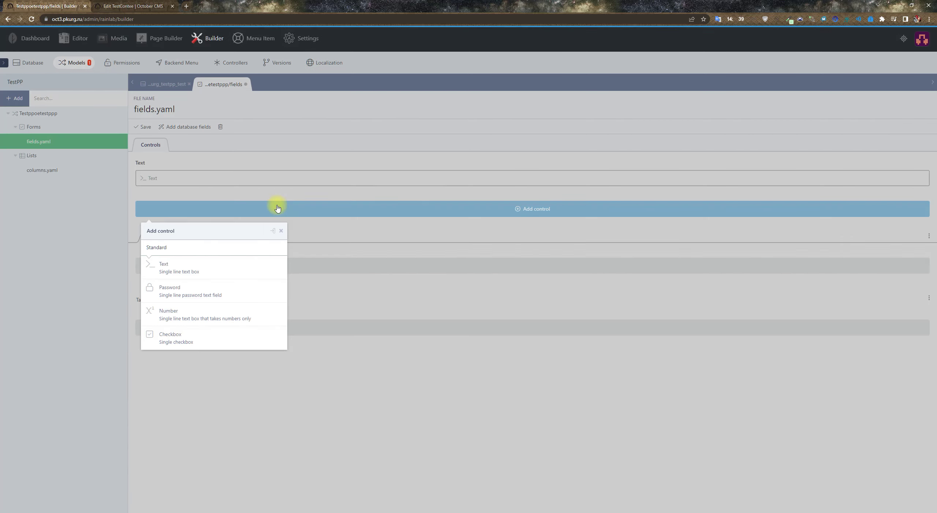
scroll(193, 275, down, 3)
scroll(193, 290, down, 5)
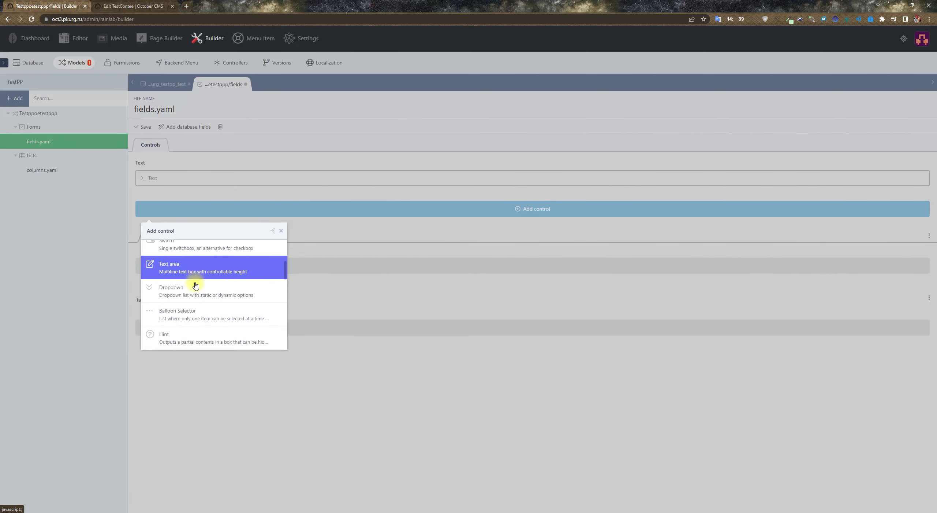
scroll(182, 278, down, 3)
click(203, 262)
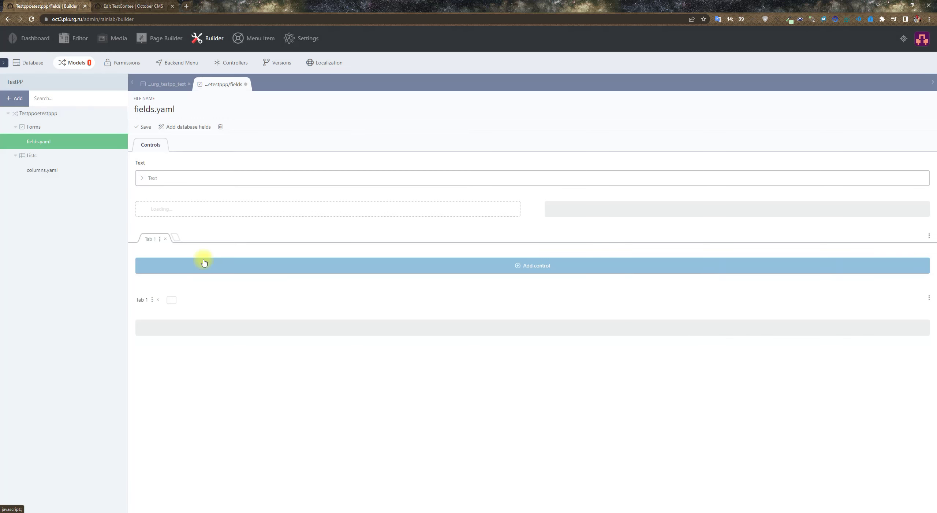
Step: Set the Page Builder control's span to Full and its field name to test2, and save the form
click(232, 299)
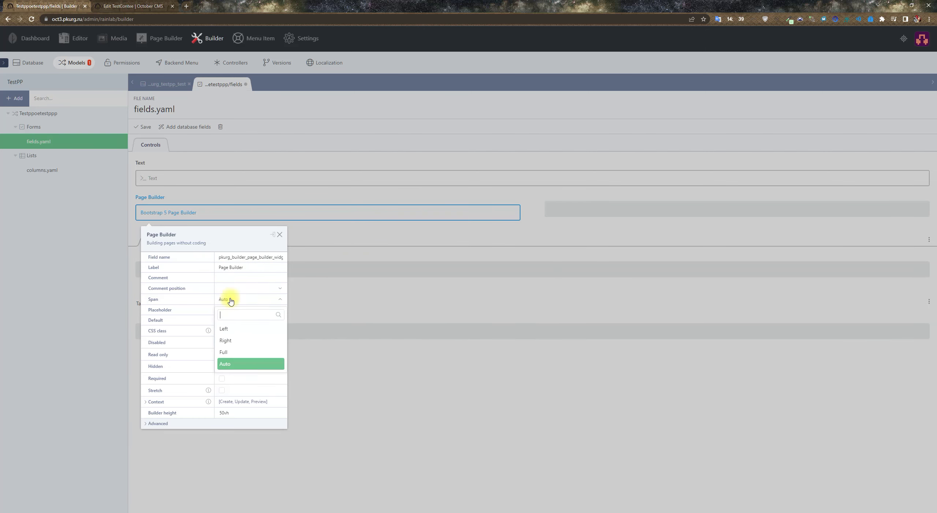
click(234, 350)
double_click(239, 256)
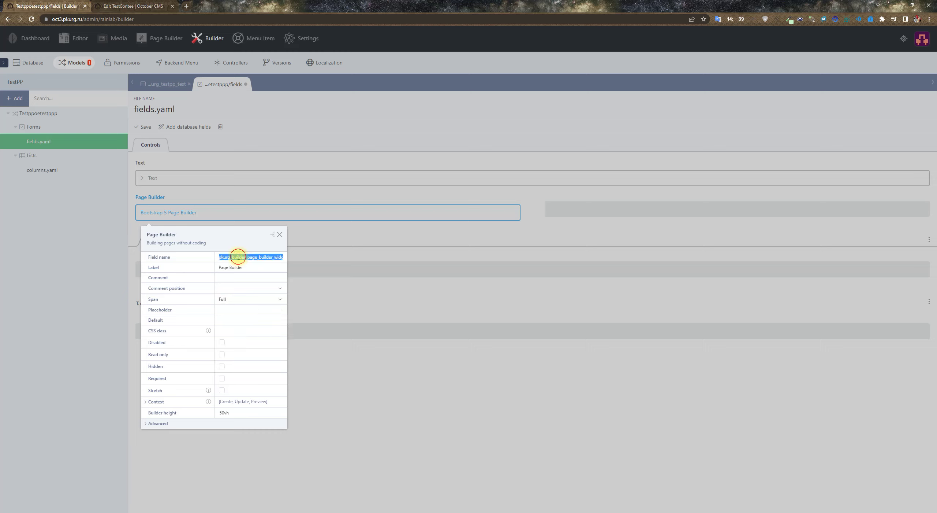
key(BackSpace)
text(t)
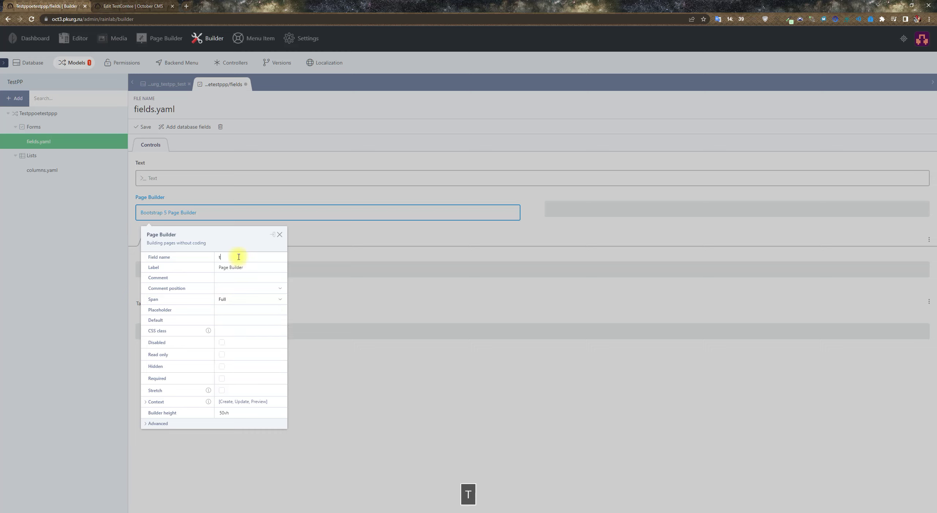
click(227, 274)
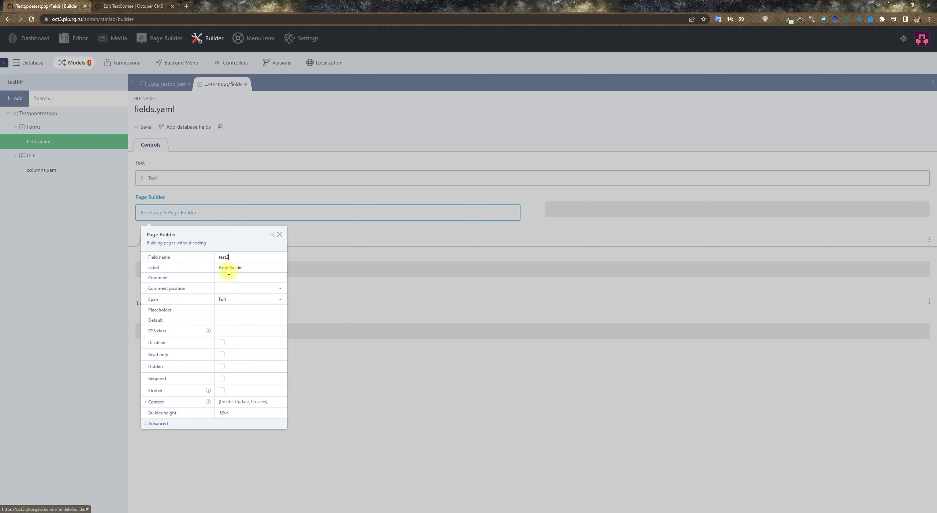
click(281, 230)
click(143, 127)
Step: Check the Page Builder control's Builder height property and close its settings unchanged
click(288, 214)
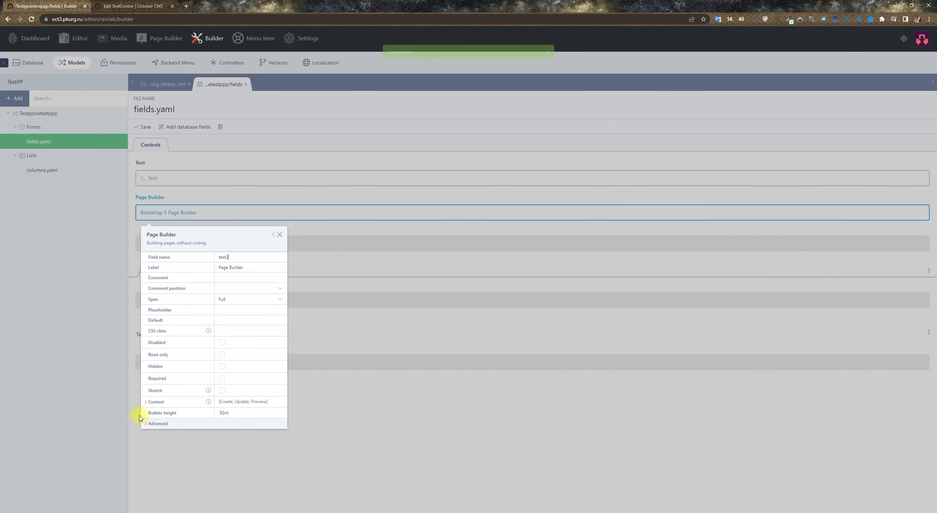
drag(147, 413, 177, 414)
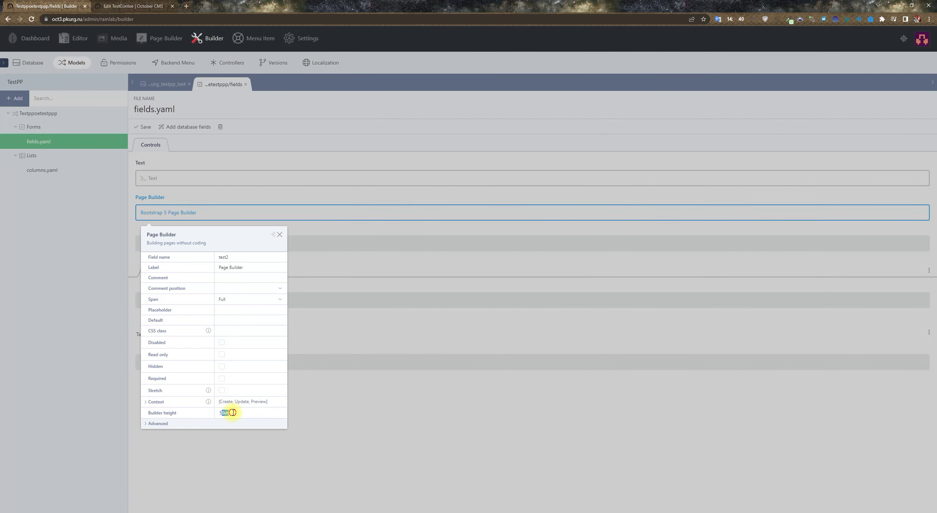
click(355, 176)
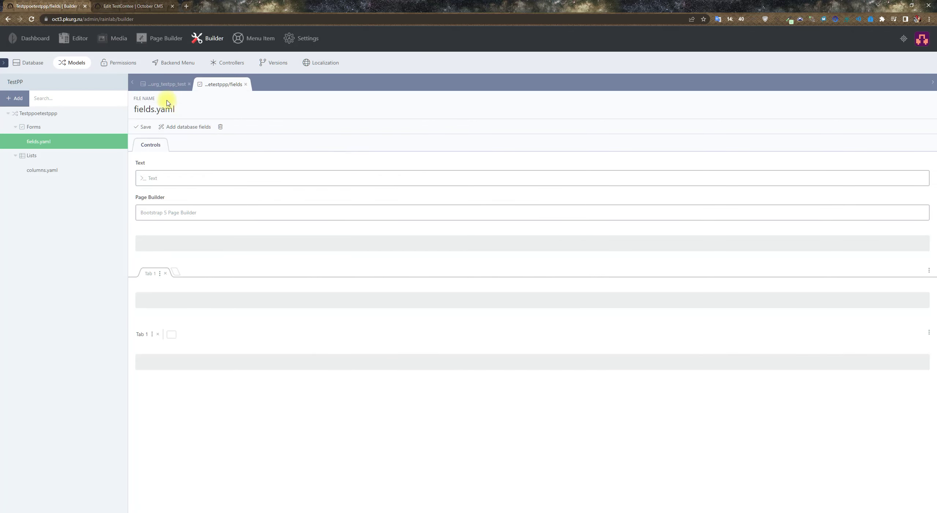
Step: Reload the Test record's edit form and place two layout blocks from the Basic category on its Page Builder canvas
click(134, 4)
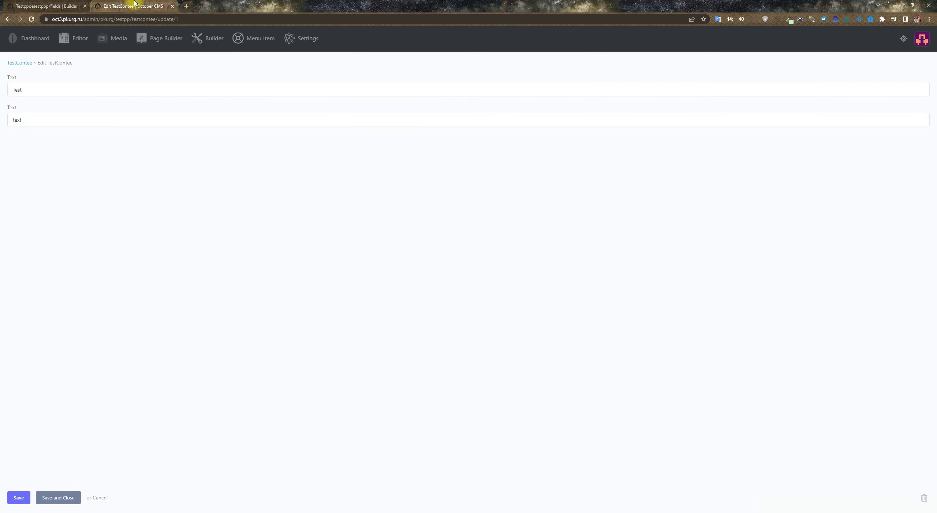
click(32, 19)
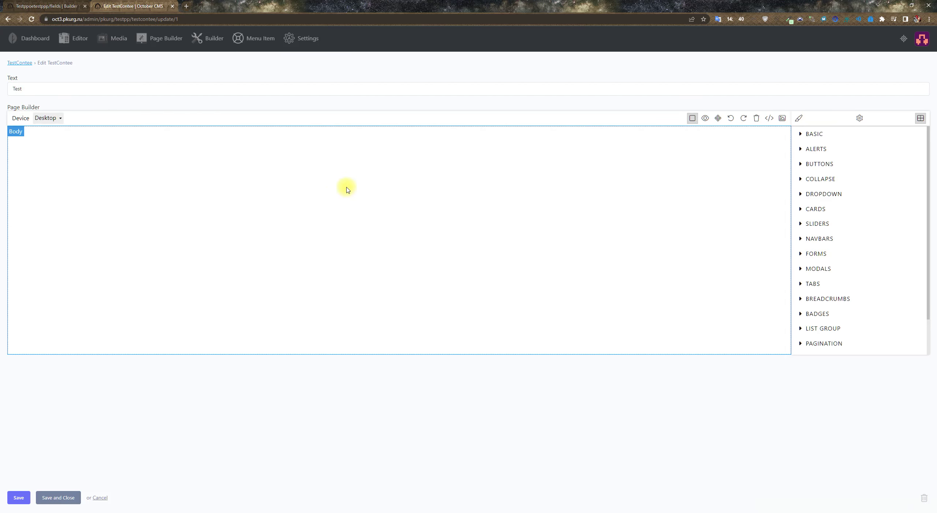
click(813, 134)
drag(892, 185, 691, 209)
drag(881, 209, 621, 198)
click(808, 136)
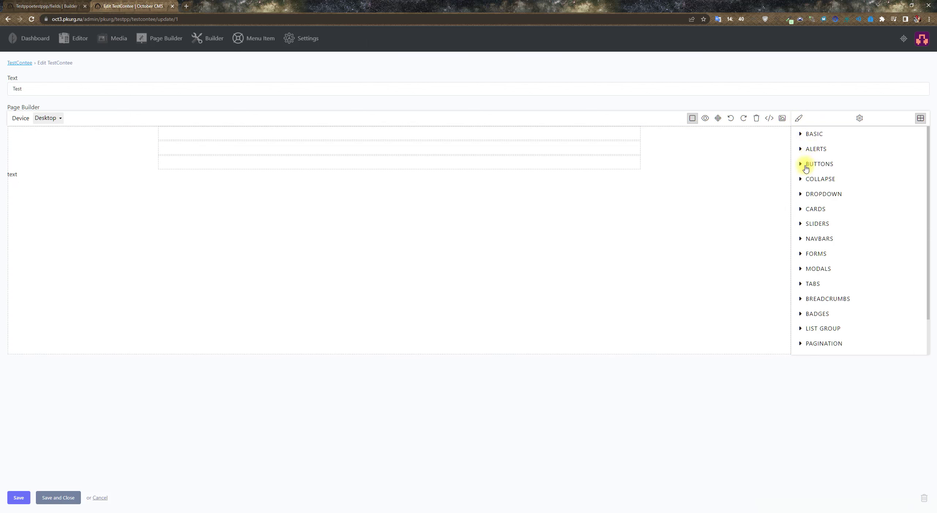
Step: Place a Card center block from the Cards category inside the middle container on the Page Builder canvas
click(797, 179)
click(800, 178)
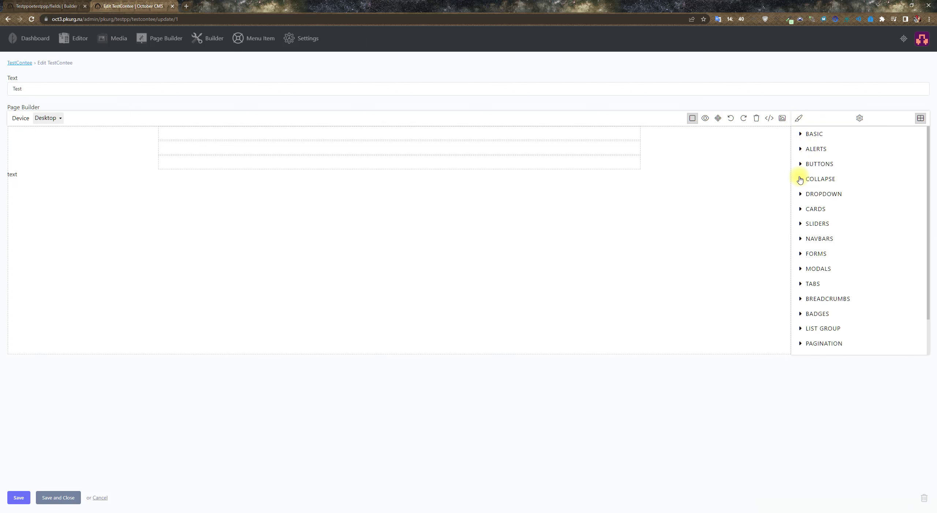
click(804, 208)
scroll(894, 240, down, 3)
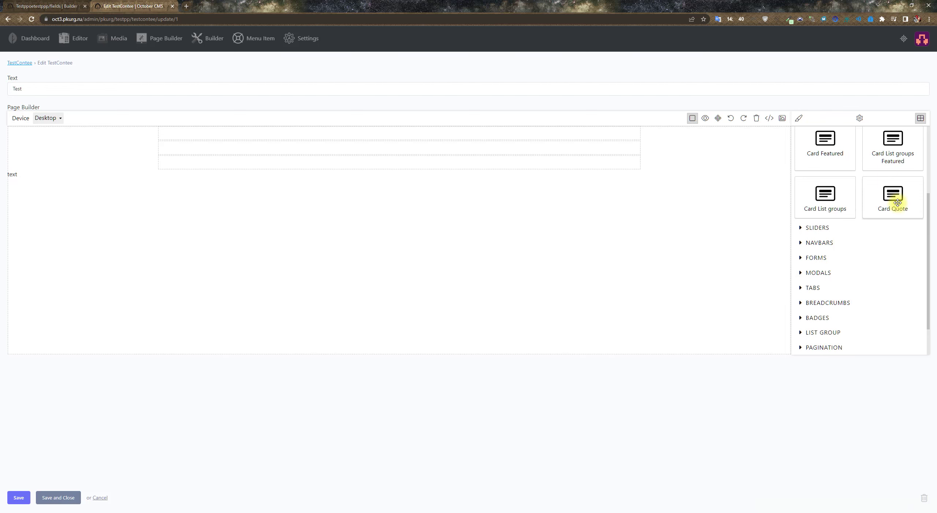
scroll(898, 202, up, 3)
drag(900, 207, 531, 149)
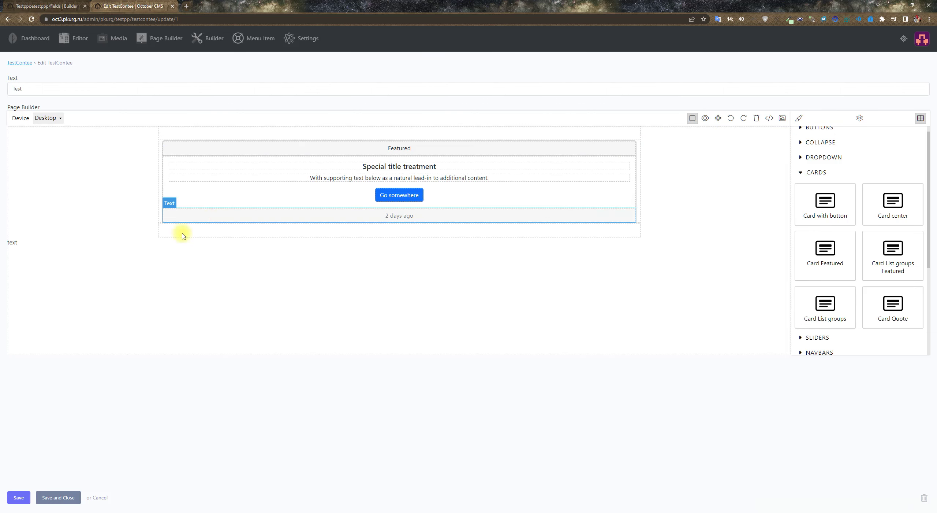
Step: Try to delete the stray word "text" below the containers directly on the canvas
double_click(84, 244)
key(BackSpace)
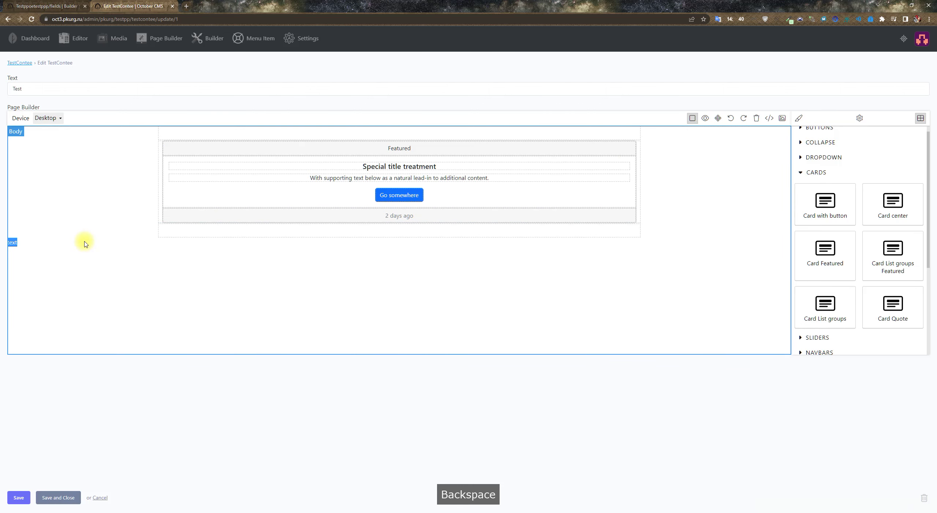
click(109, 376)
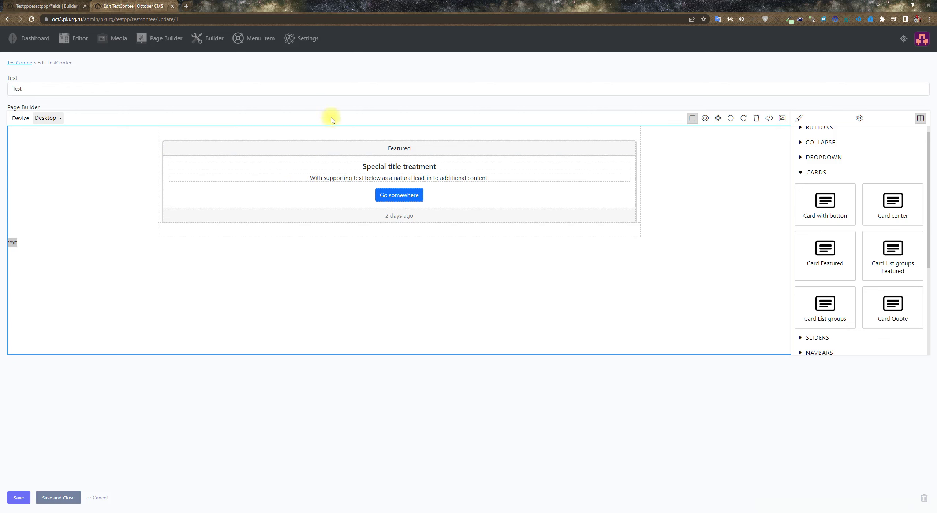
Step: Save the TestContee record and reload its edit form
key(ctrl+s)
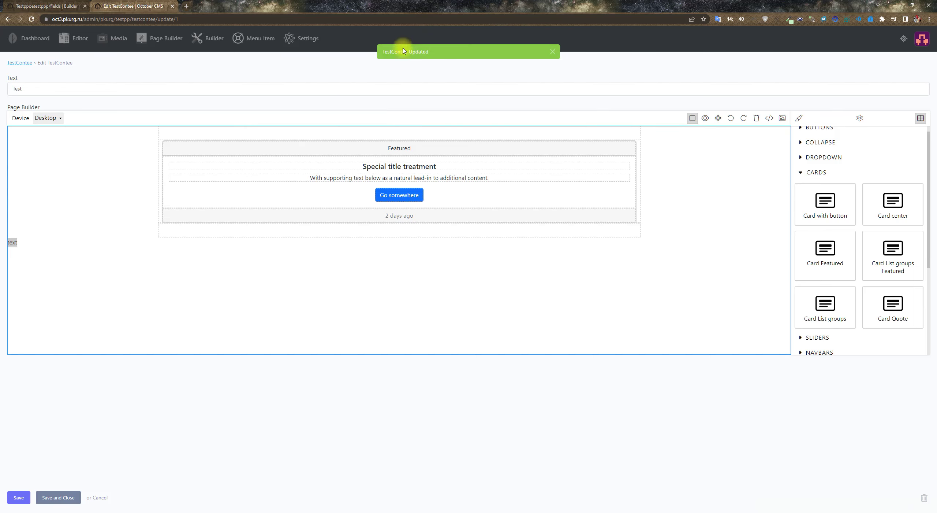
click(33, 19)
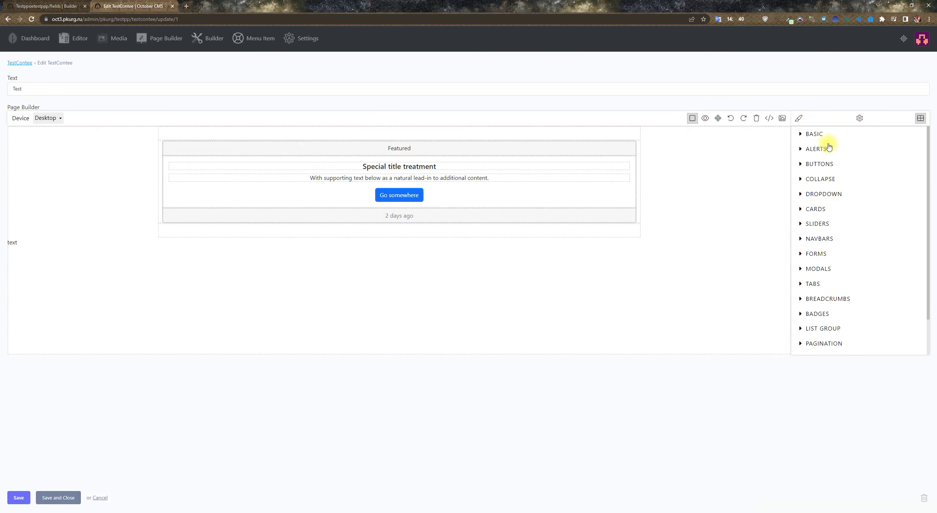
Step: Remove the stray word "text" after the last container in the canvas's HTML code, apply the update and save the record
click(769, 118)
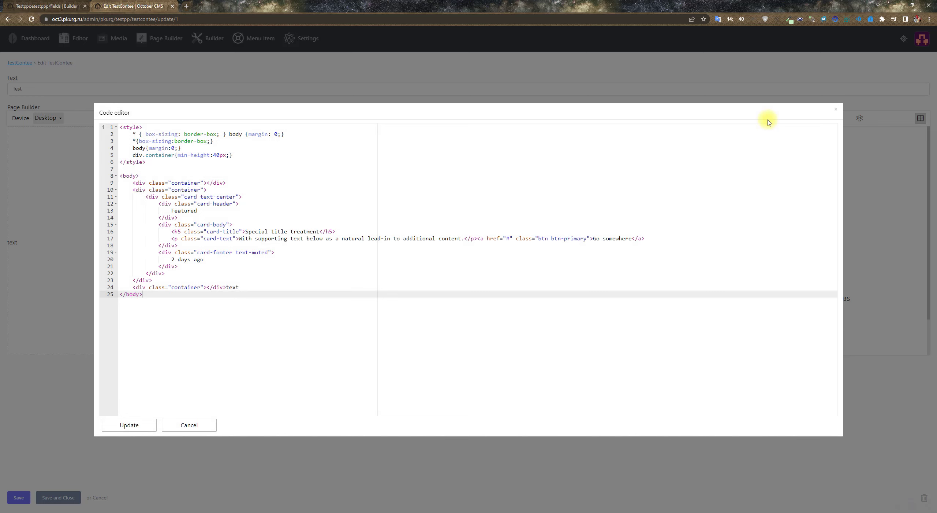
click(242, 286)
key(BackSpace)
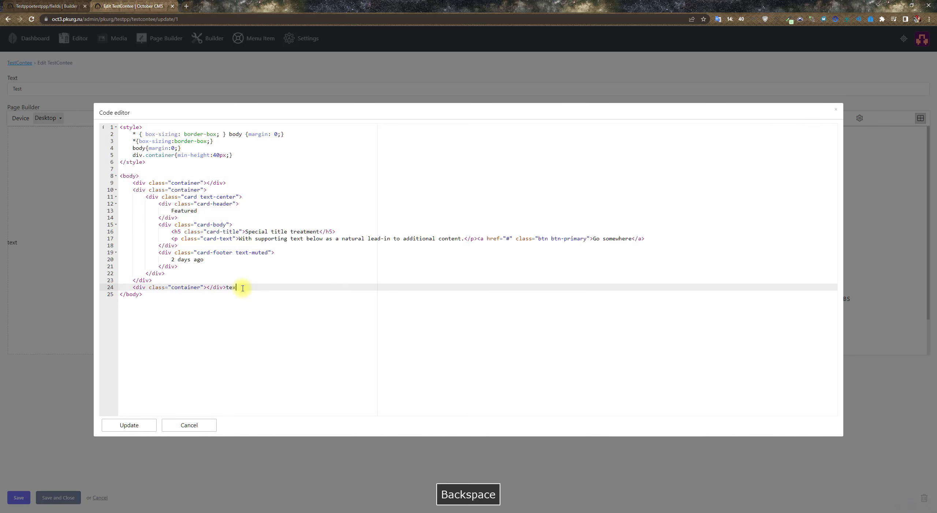
click(143, 421)
click(15, 497)
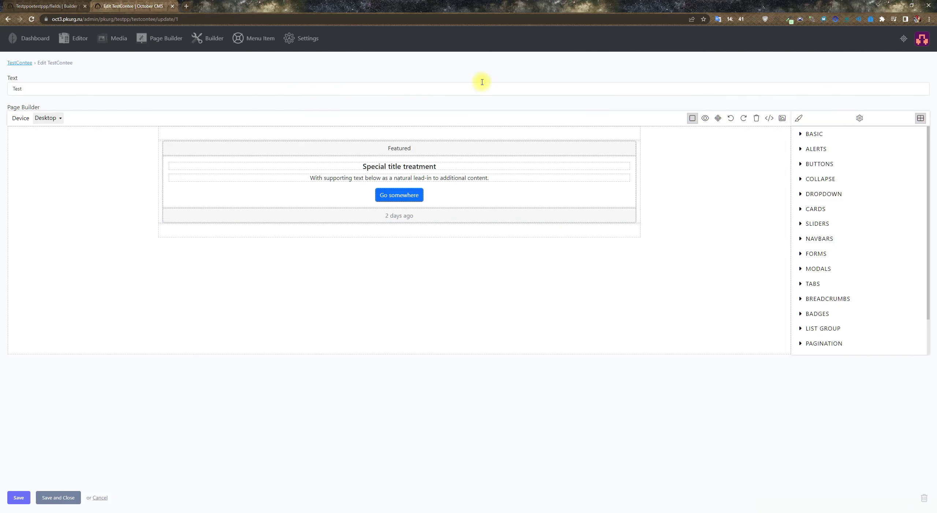
Step: Open the backend Settings in a new browser tab and check the installed plugins and build version under System Updates
middle_click(301, 42)
click(213, 6)
click(137, 3)
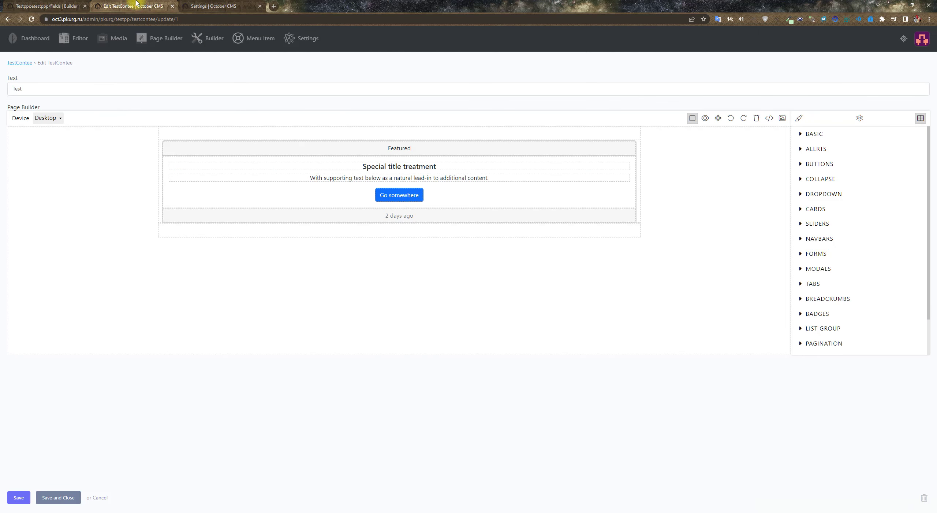
click(214, 5)
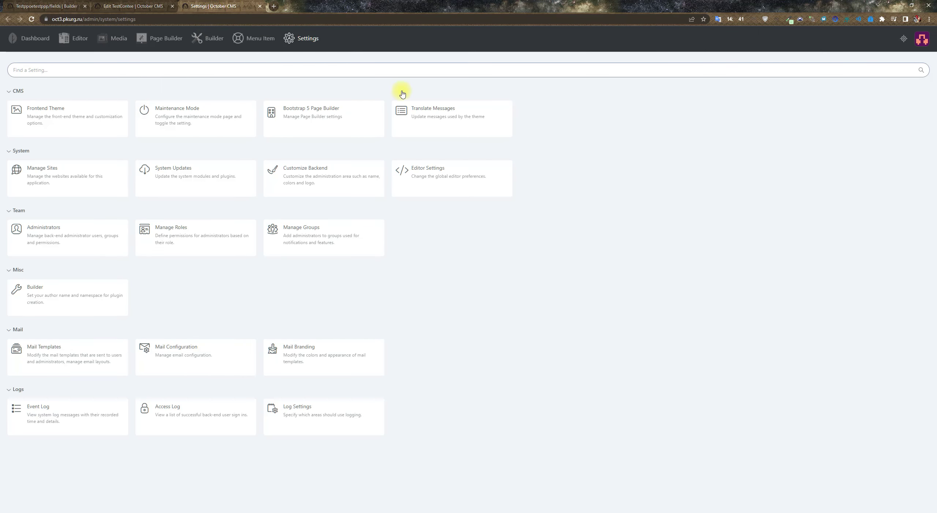
click(69, 171)
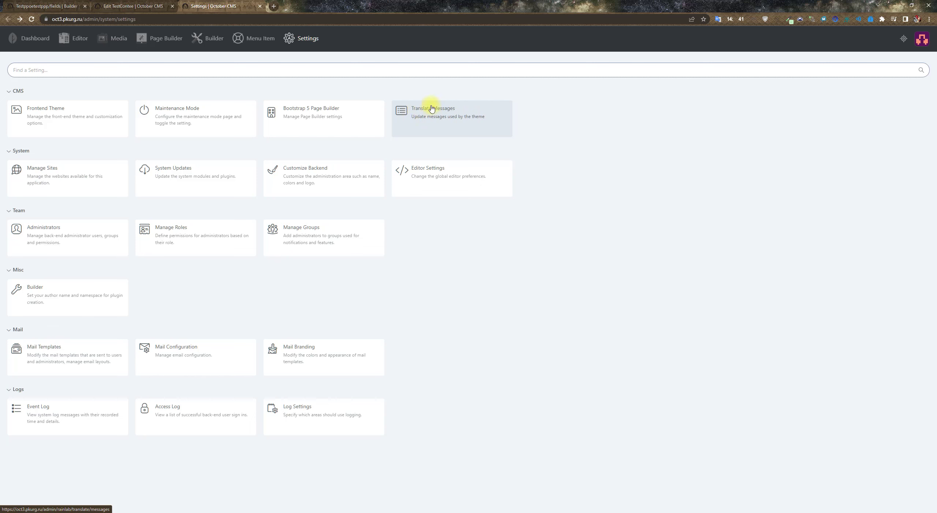
click(168, 175)
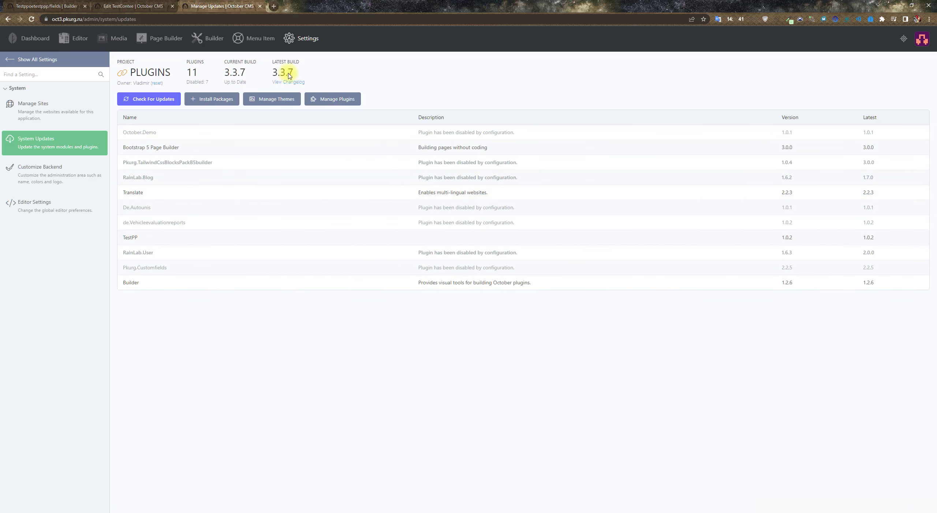
key(alt+Left)
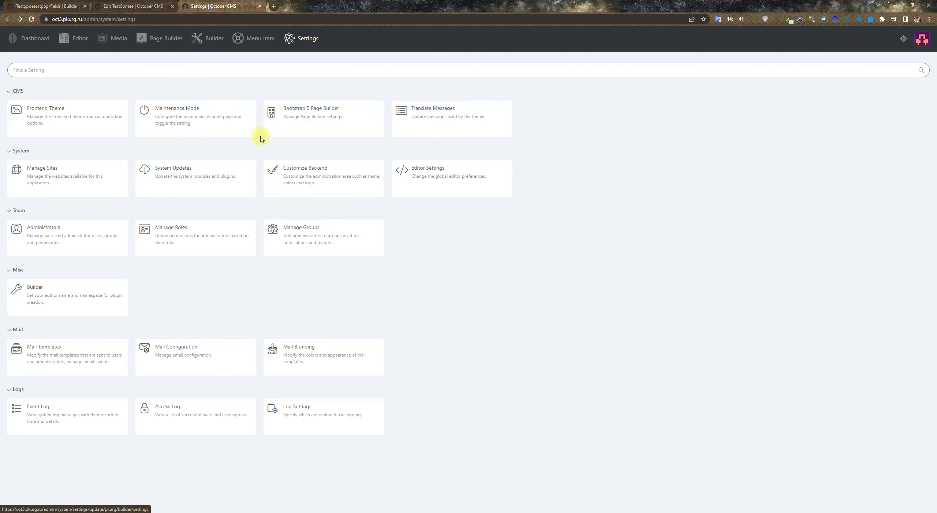
Step: Start a new site under Manage Sites, enable it, name it de and assign the Test (test) theme
click(99, 172)
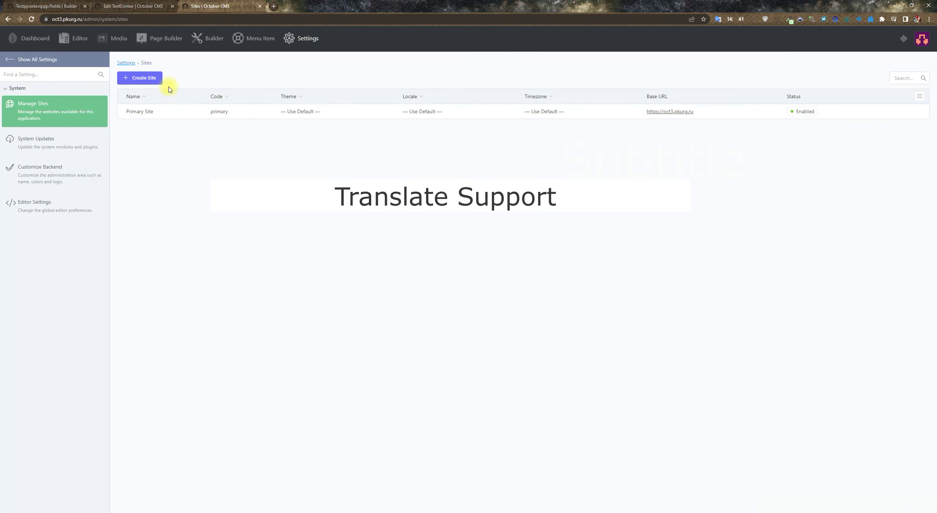
click(146, 78)
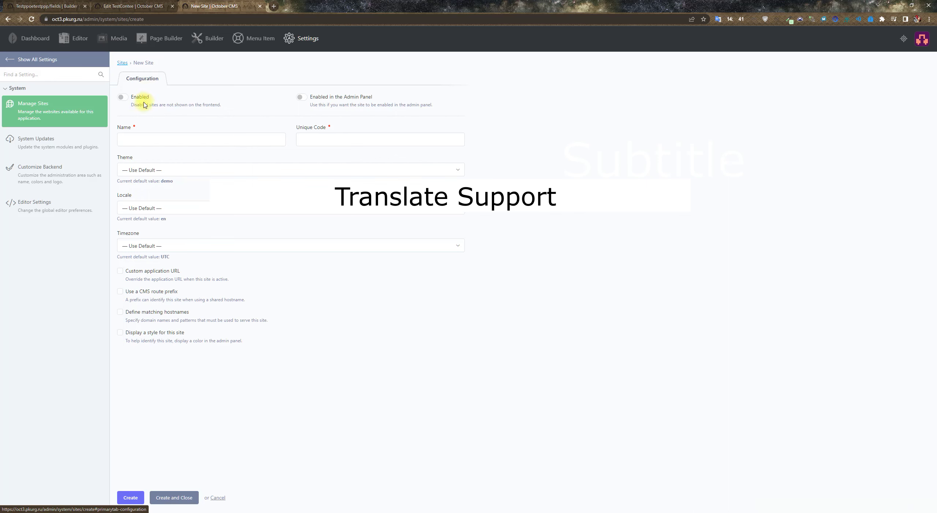
click(126, 96)
click(135, 135)
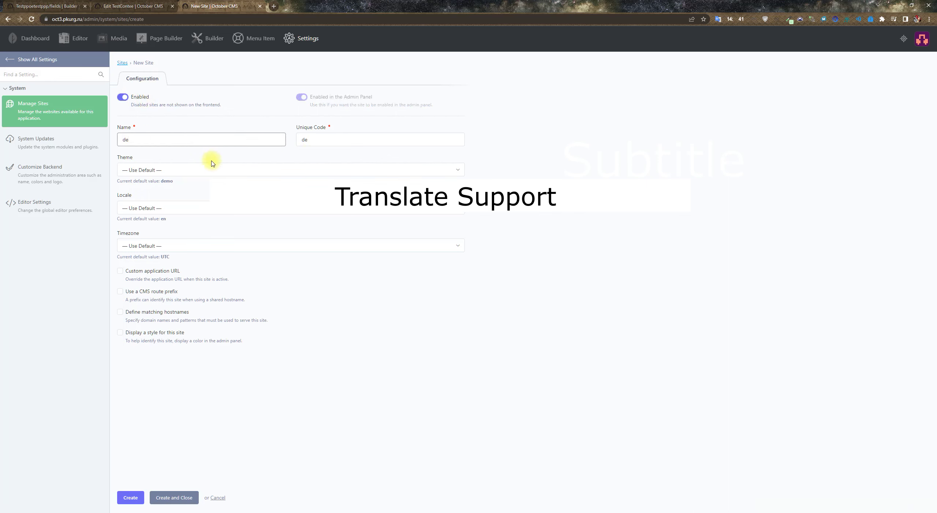
click(184, 174)
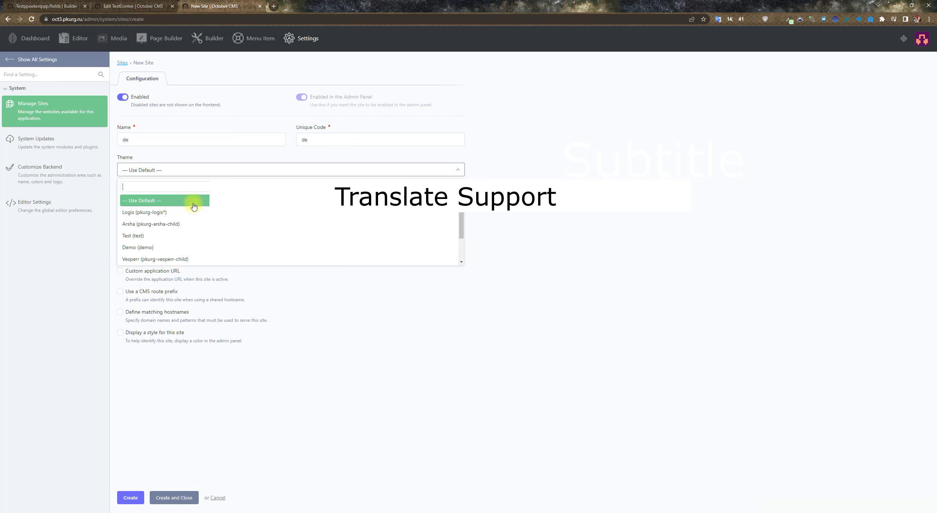
click(182, 236)
Step: Set the new site's locale to Deutsch and its CMS route prefix to /de, and create the site
click(161, 206)
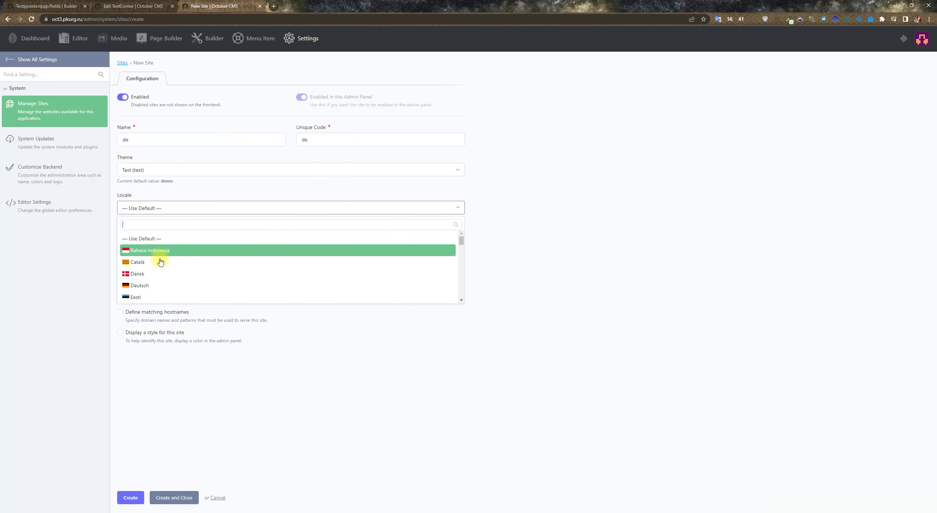
scroll(161, 256, down, 2)
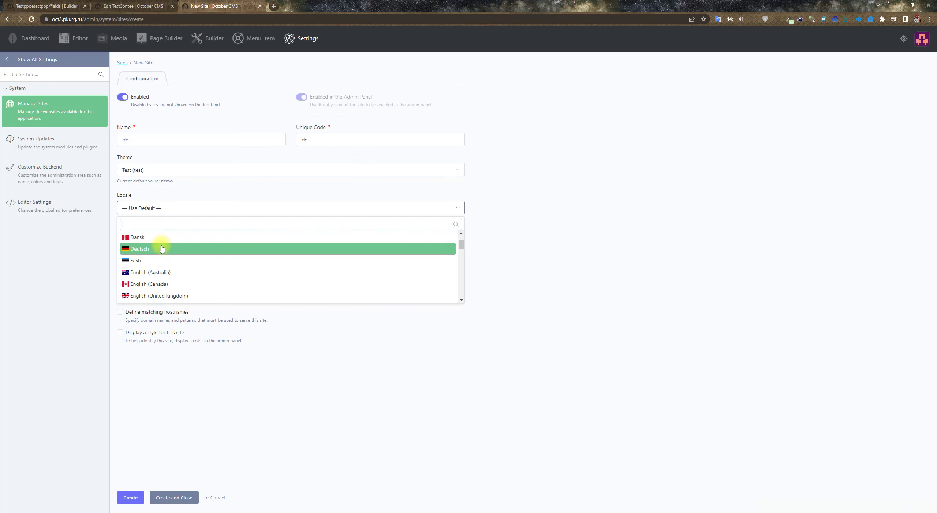
click(162, 248)
click(123, 295)
click(148, 312)
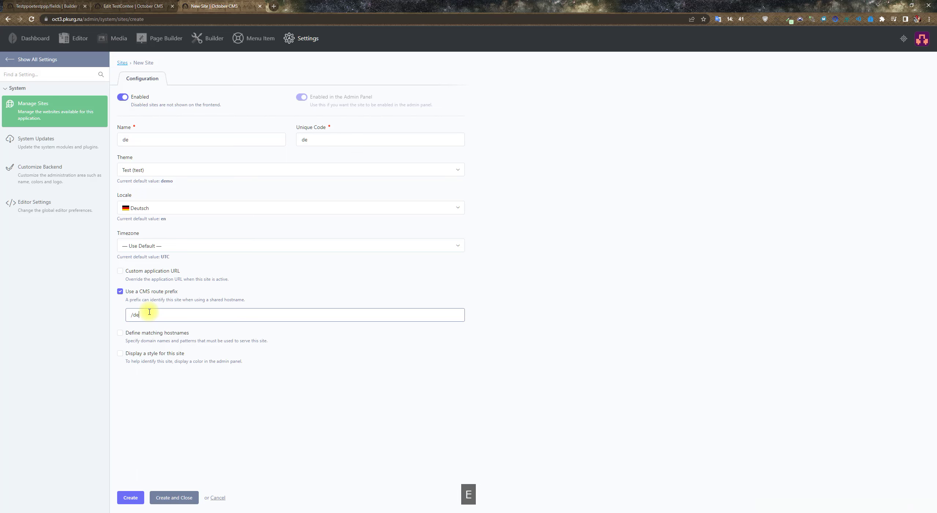
click(131, 497)
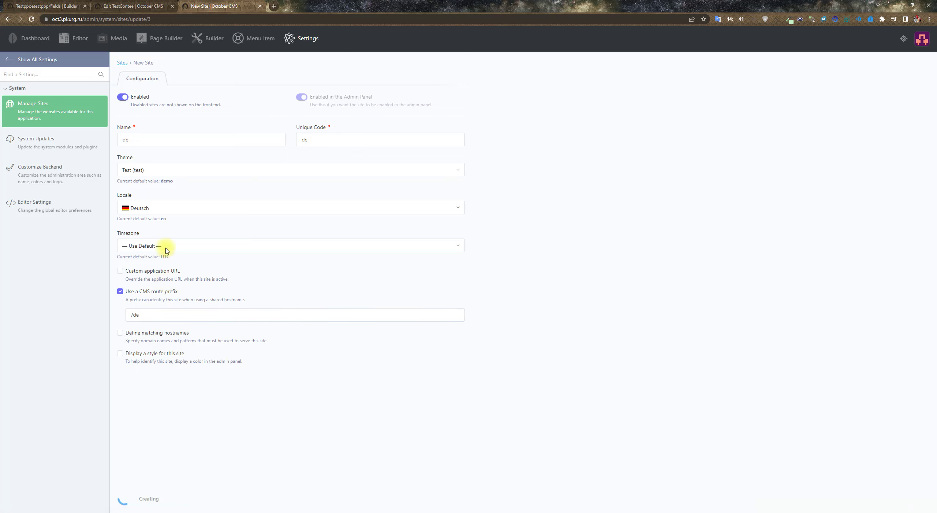
Step: Open the Primary Site from the sites list, rename it en and set its theme to Test (test)
click(123, 62)
click(138, 109)
double_click(190, 144)
text(en)
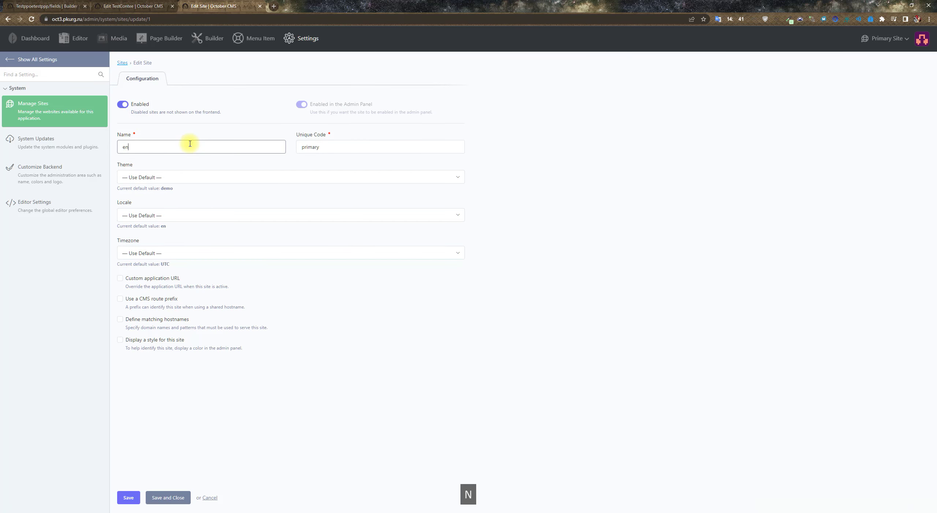
click(176, 179)
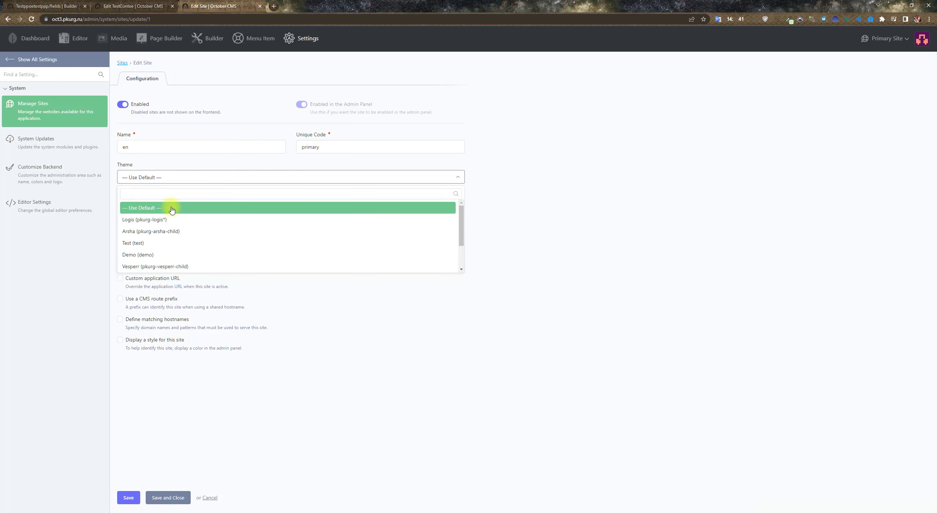
click(165, 242)
Step: Set the primary site's locale to English (United States) and save the site
click(153, 216)
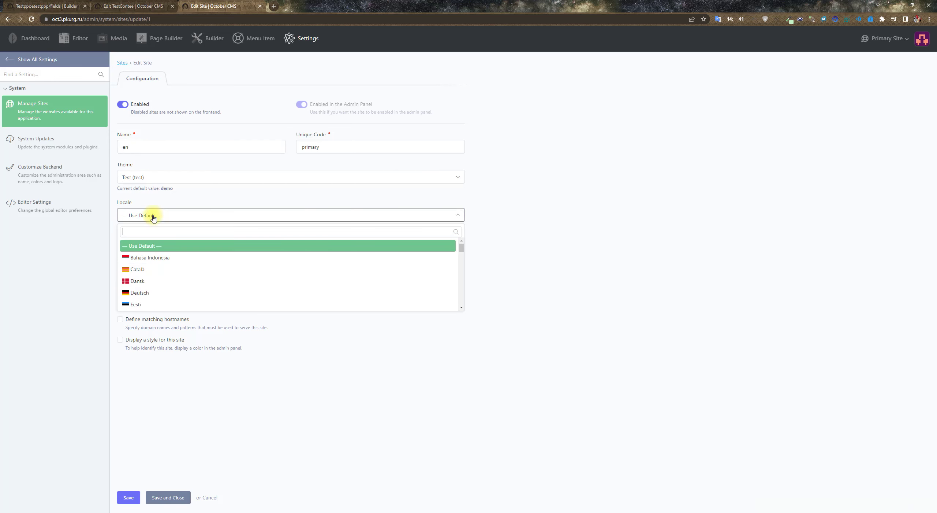
scroll(163, 264, down, 1)
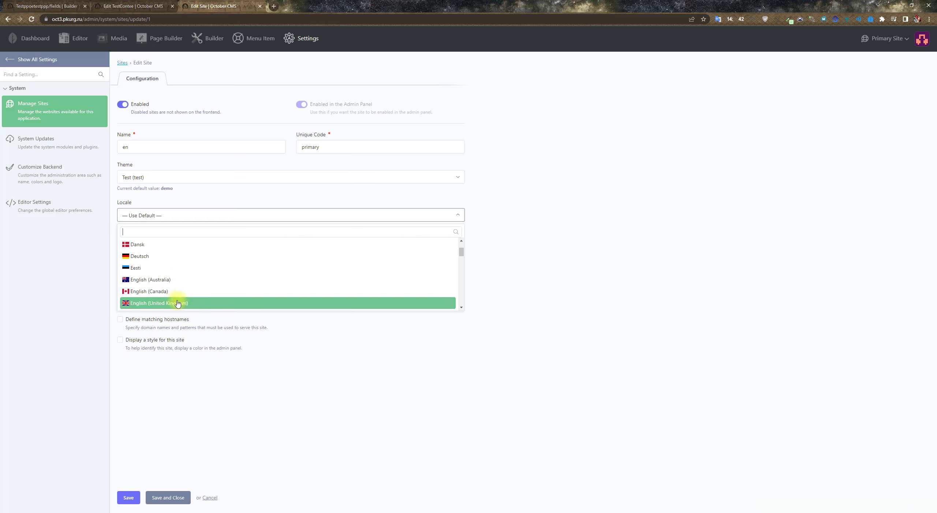
scroll(183, 294, down, 1)
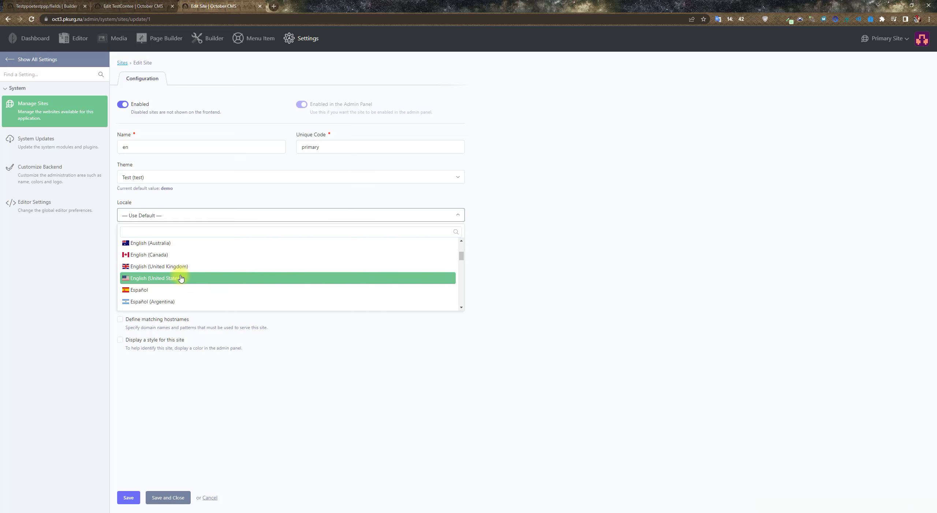
click(182, 278)
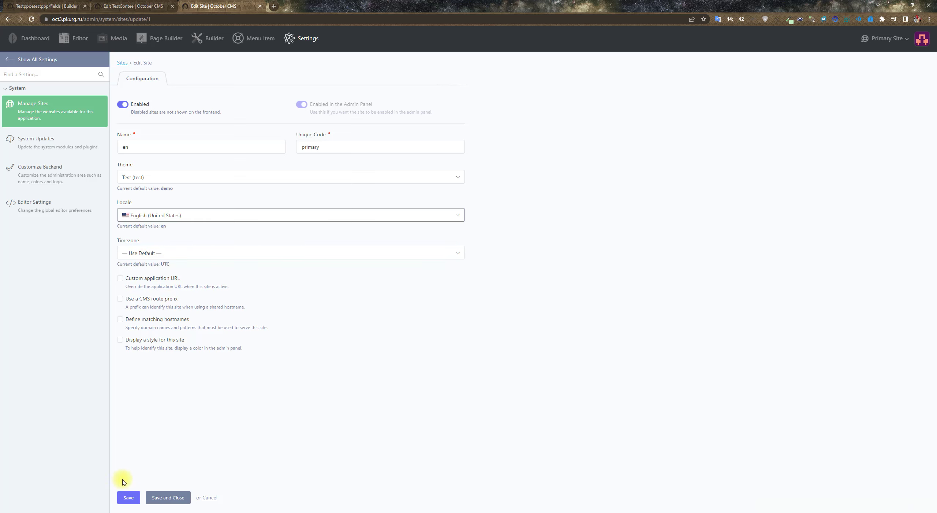
click(128, 496)
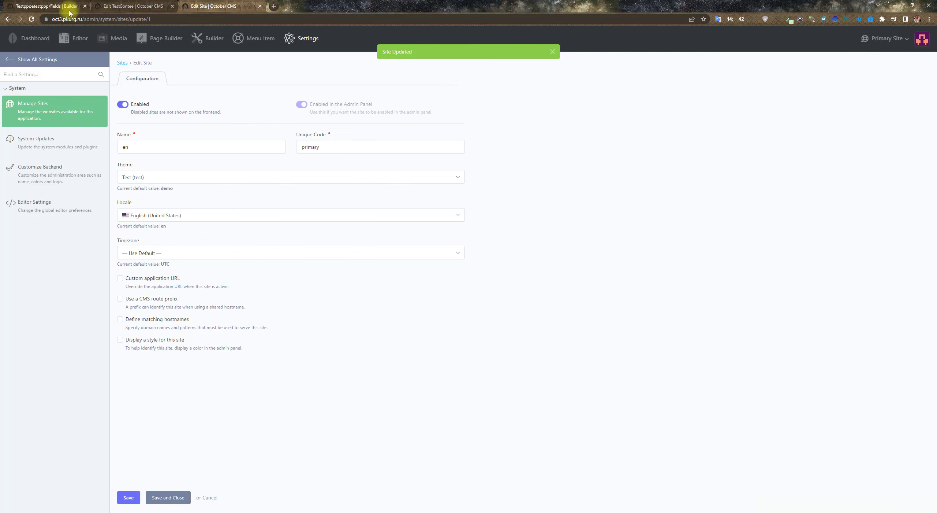
Step: Return to the Settings overview and check which sites the backend site selector offers, keeping the current selection
click(304, 39)
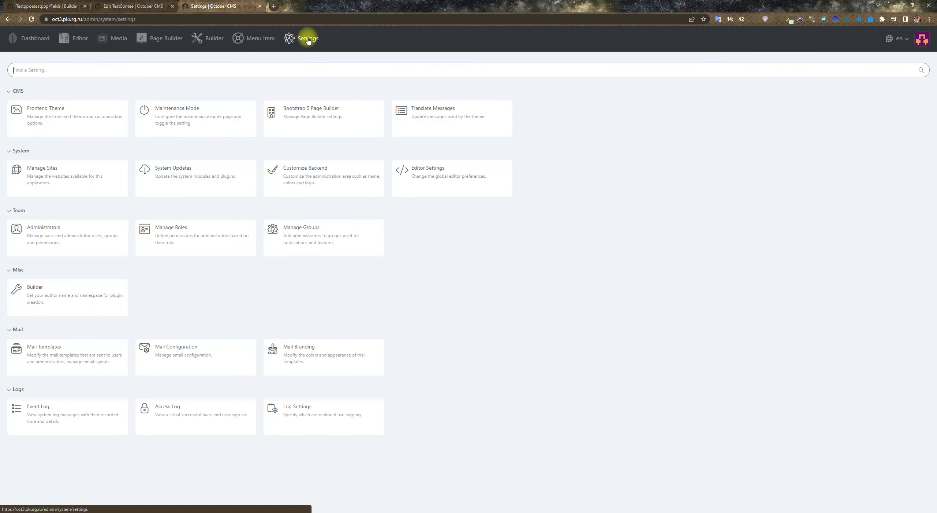
click(906, 39)
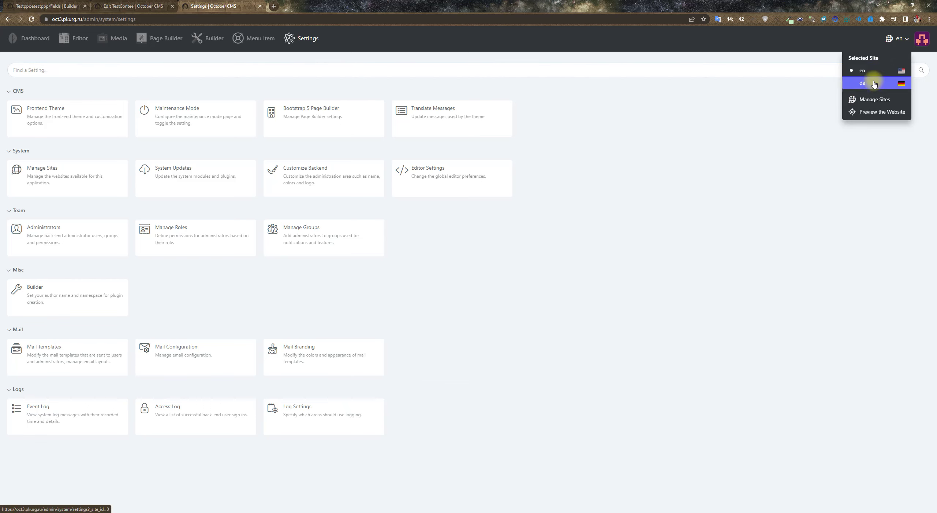
click(654, 110)
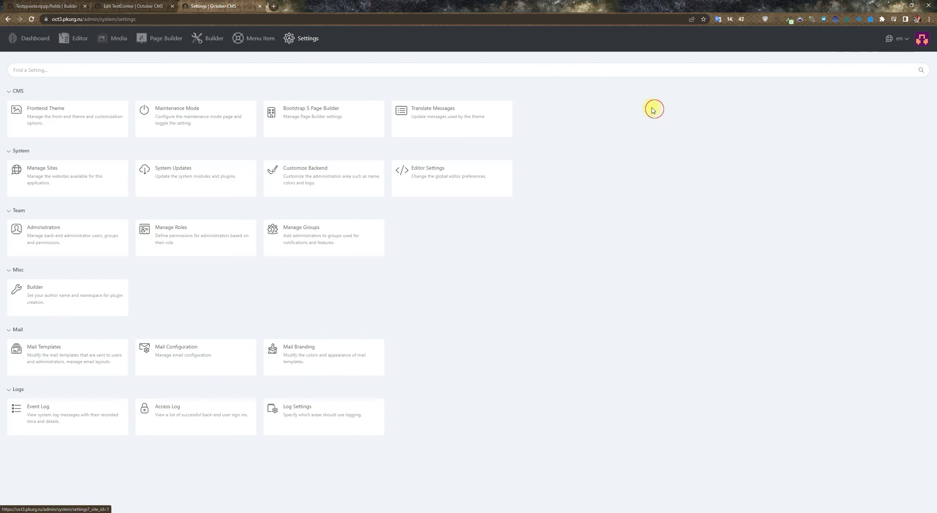
Step: Open the first TestContee record from the Menu Item list for editing
click(256, 41)
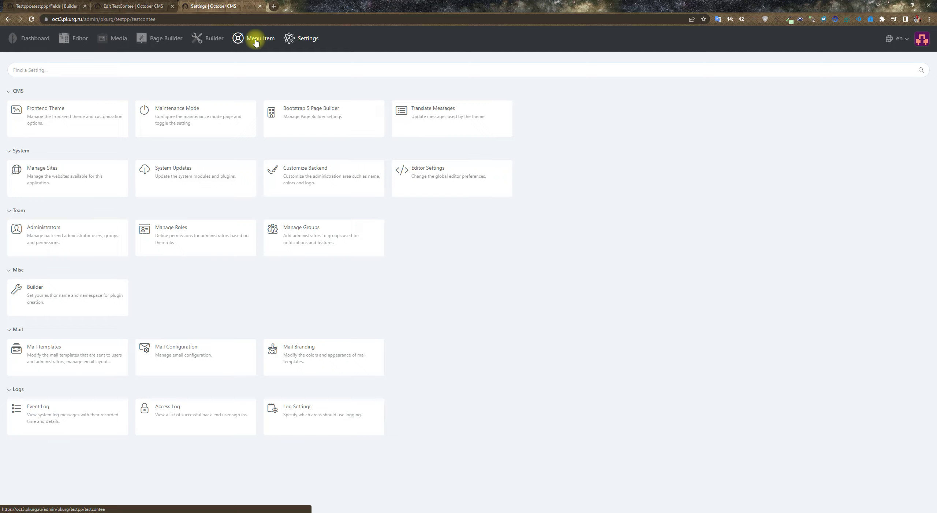
click(57, 106)
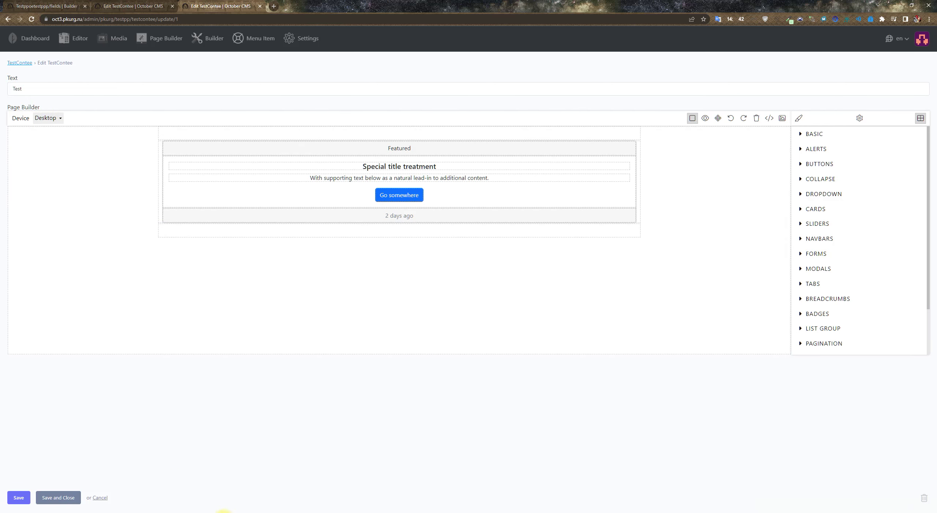
Step: Switch to Sublime Text, add 'test2' to the $translatable array in Testppoetestppp.php and save the file
key(alt+Tab)
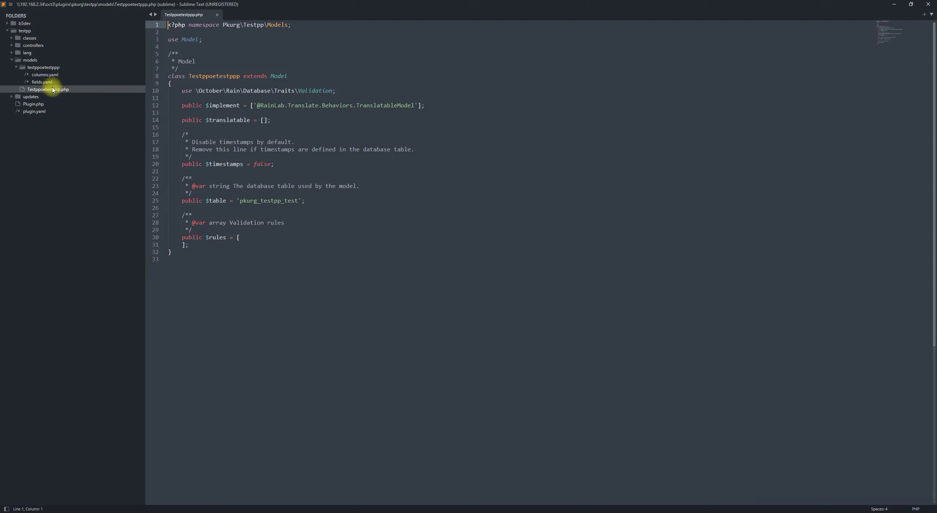
click(264, 120)
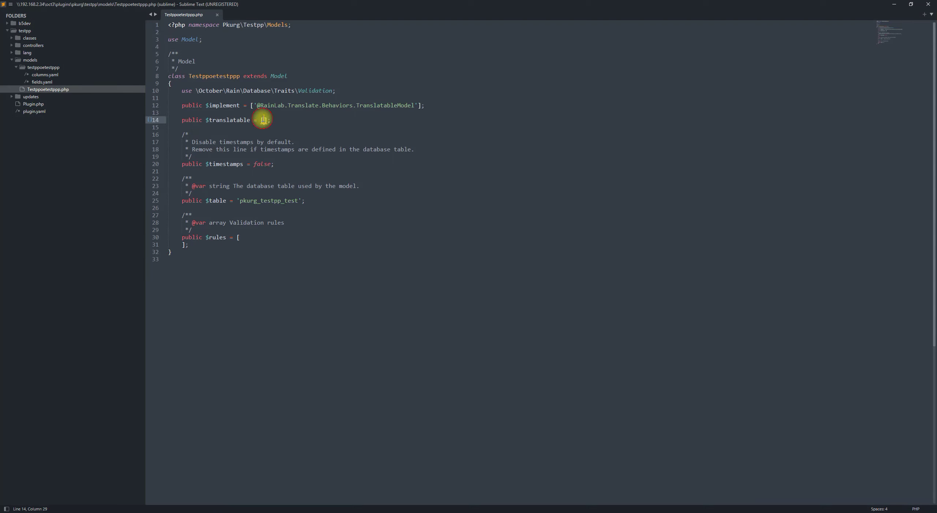
text('test)
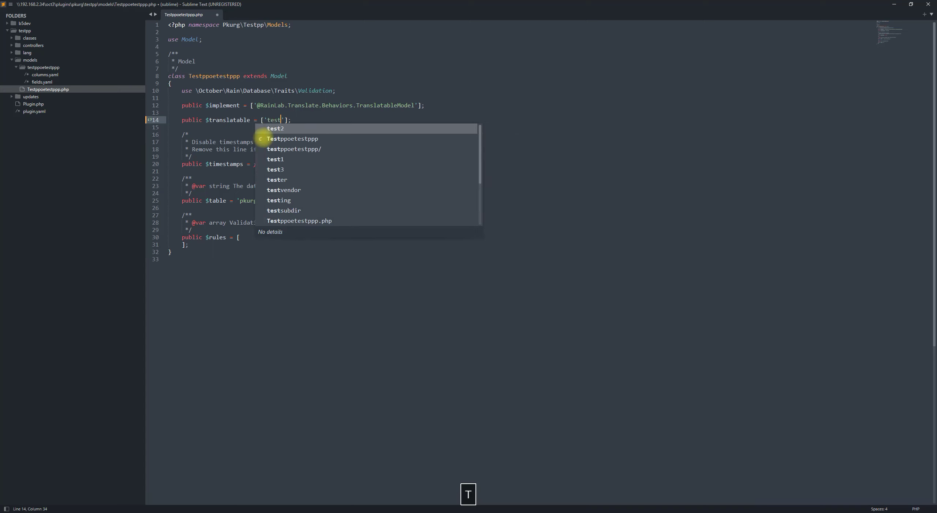
key(Return)
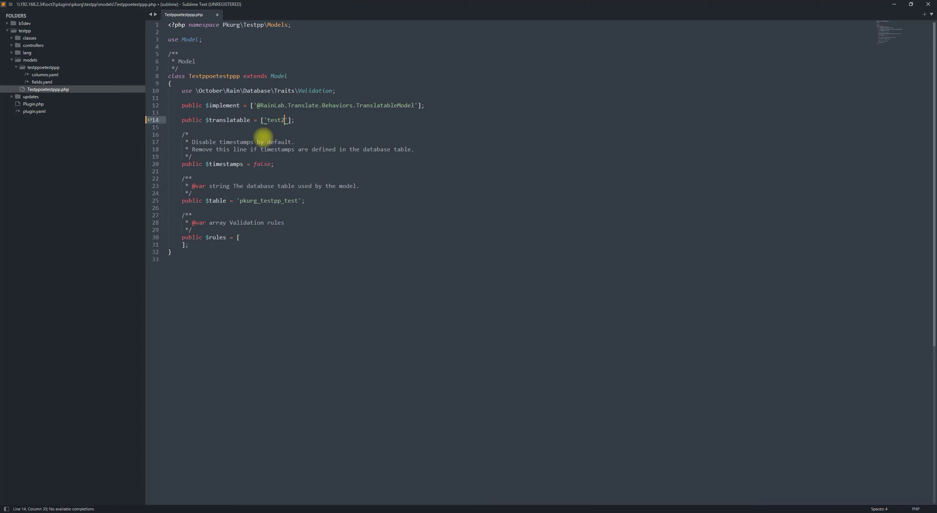
key(ctrl+s)
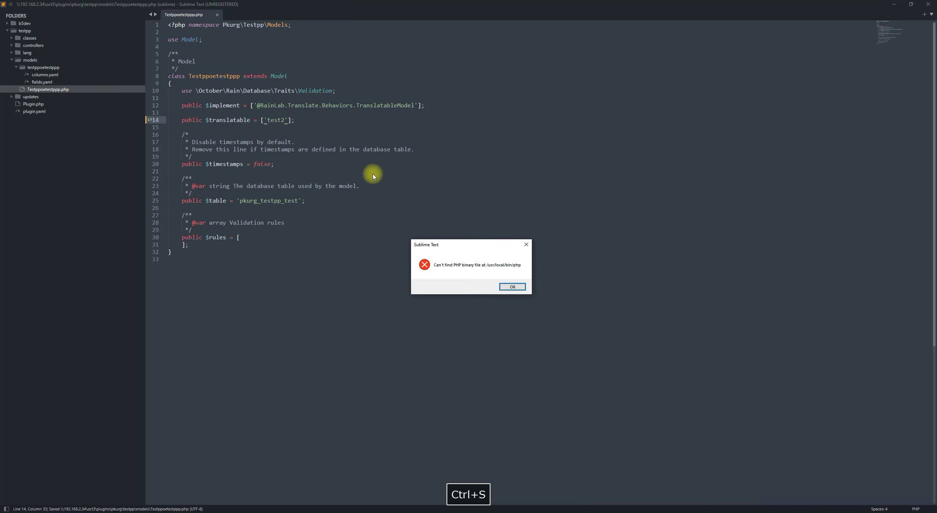
key(Escape)
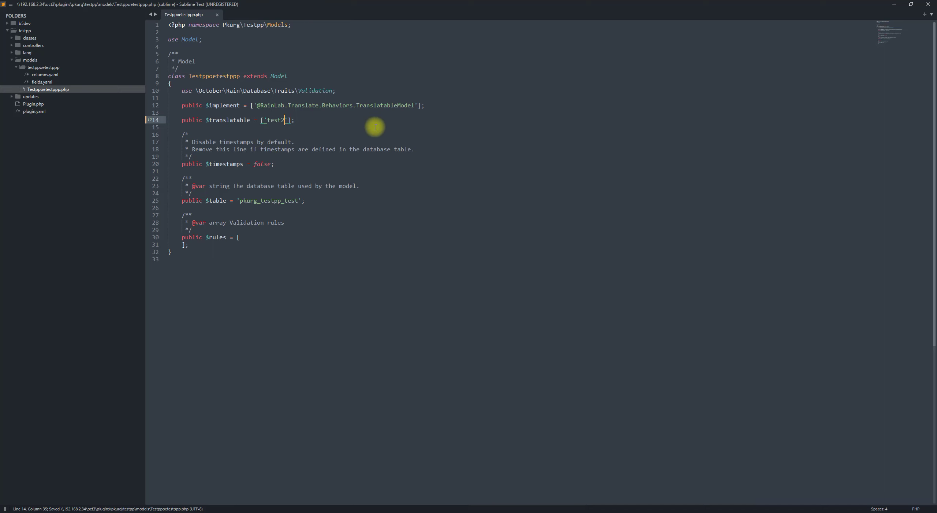
key(ctrl+s)
key(Escape)
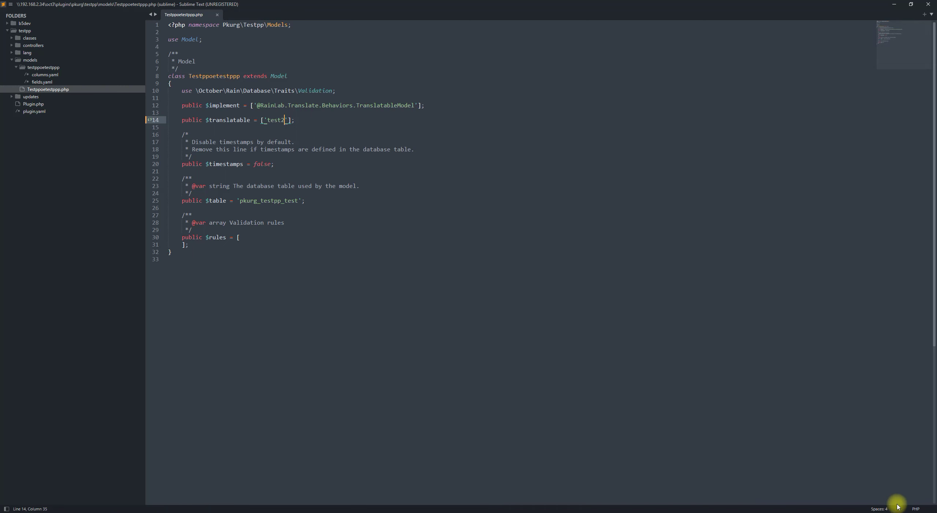
Step: Switch back to the browser and close the duplicate TestContee edit tab
key(alt+Tab)
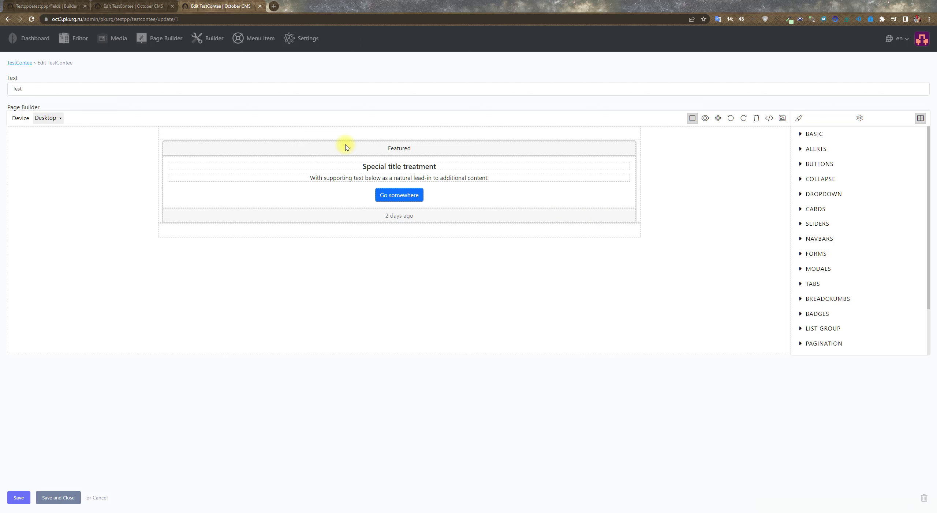
click(151, 4)
key(ctrl+w)
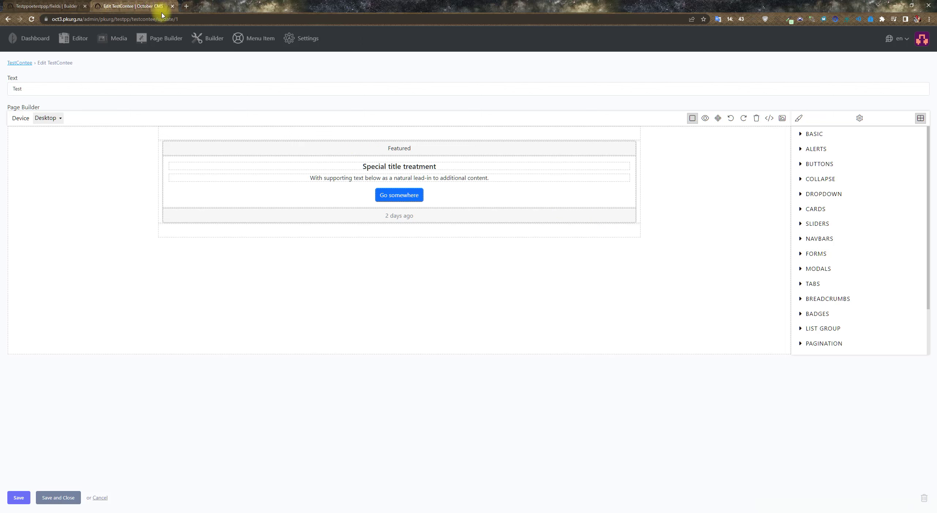
Step: Check the field name of the Page Builder control in the fields.yaml form, leave it unchanged and return to the TestContee record
click(69, 4)
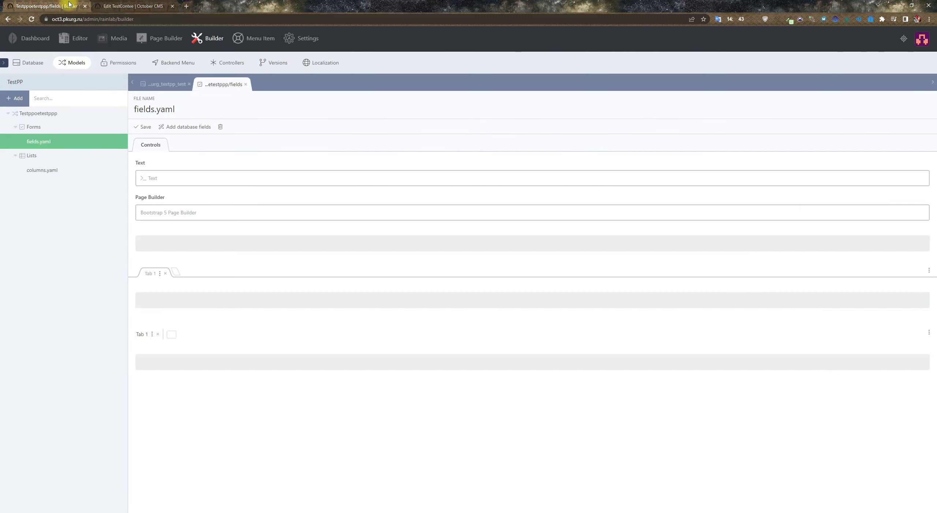
click(186, 211)
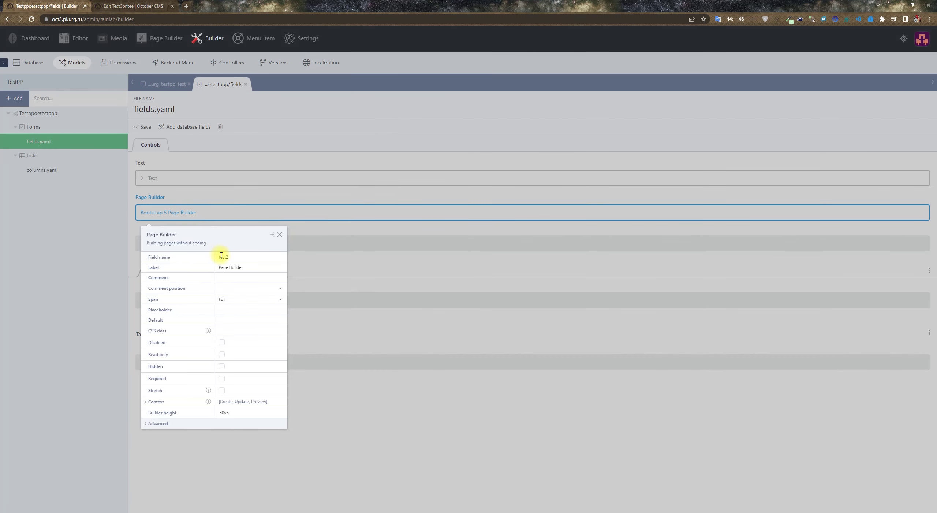
click(285, 135)
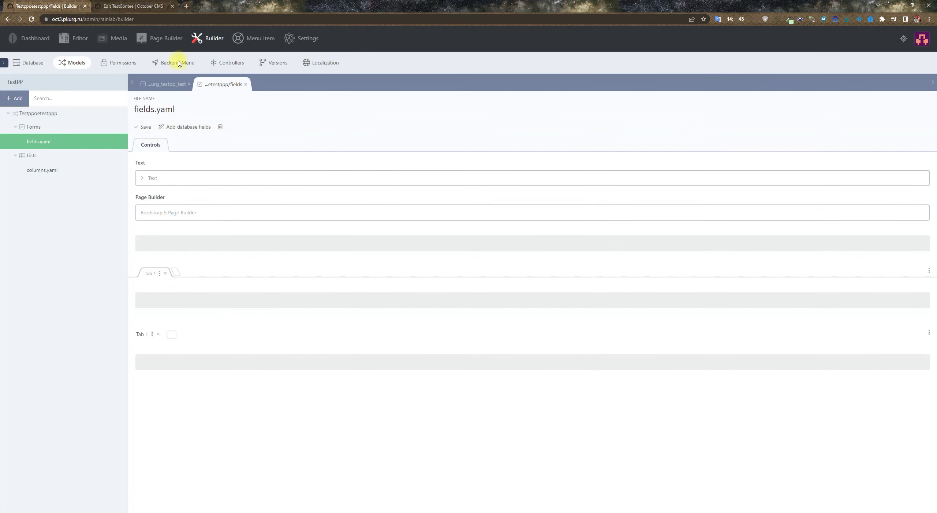
click(130, 6)
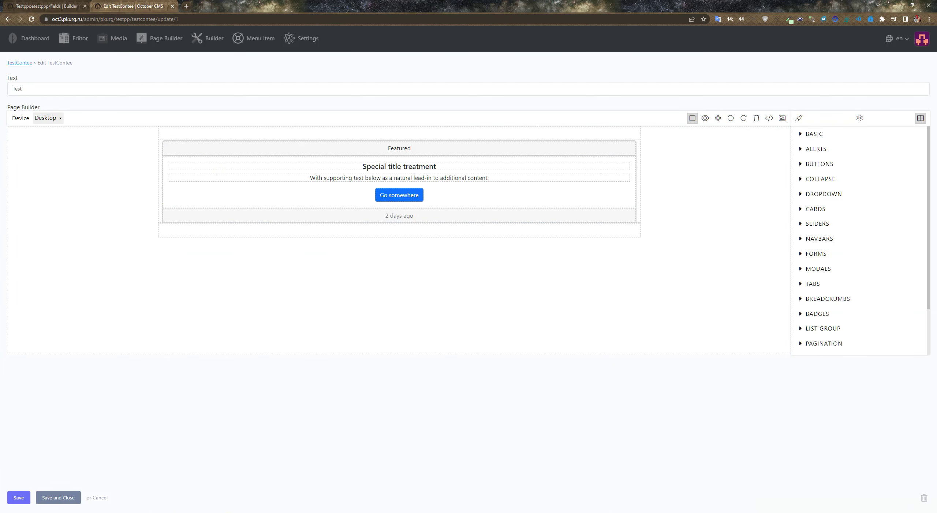
Step: Switch to Sublime Text, enter 'test2' as the translatable attribute on line 14 of the model file and save it
key(alt+Tab)
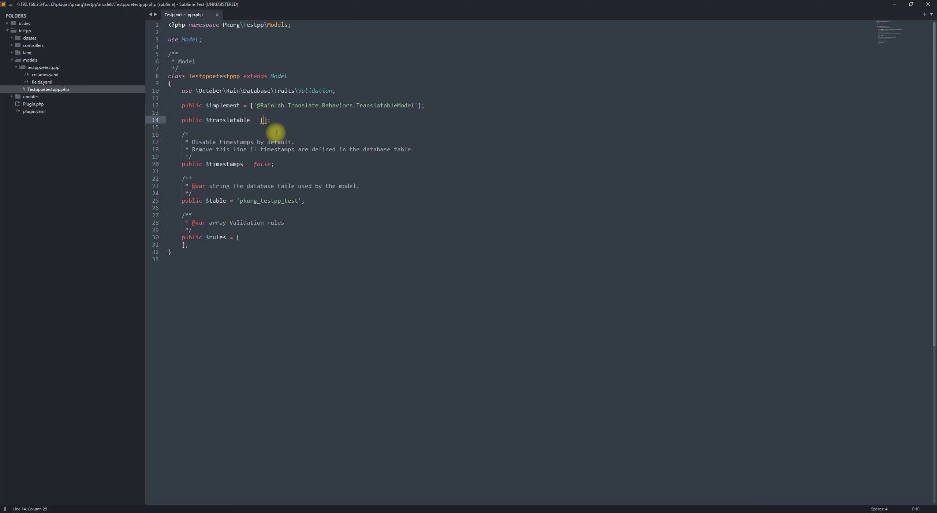
text(')
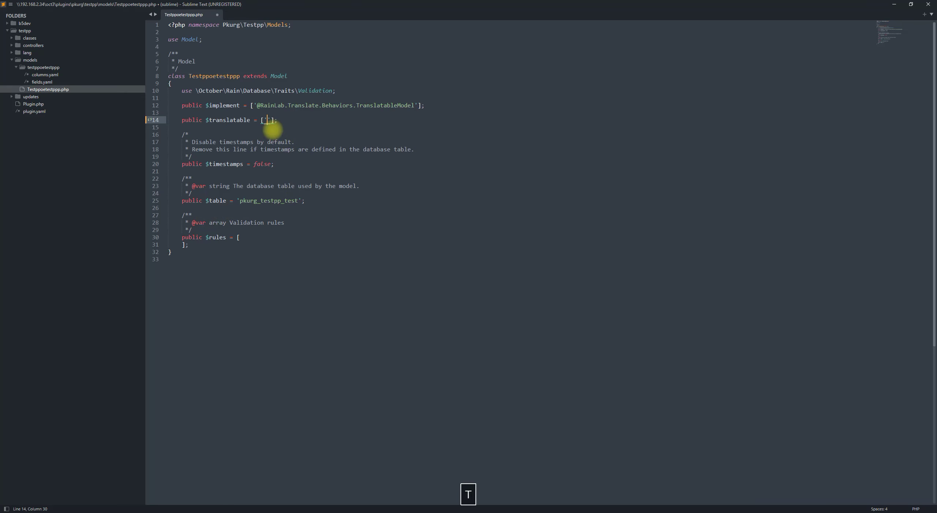
text(test2)
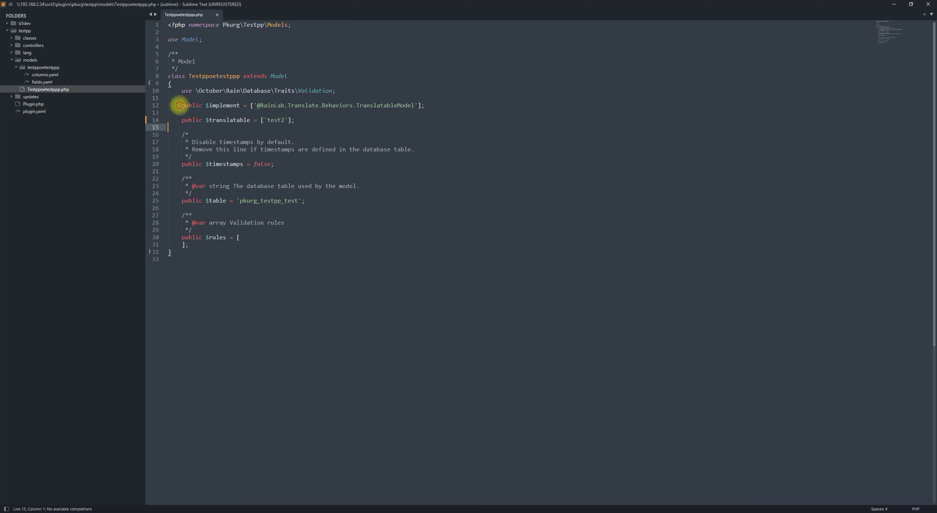
drag(178, 105, 435, 102)
click(383, 119)
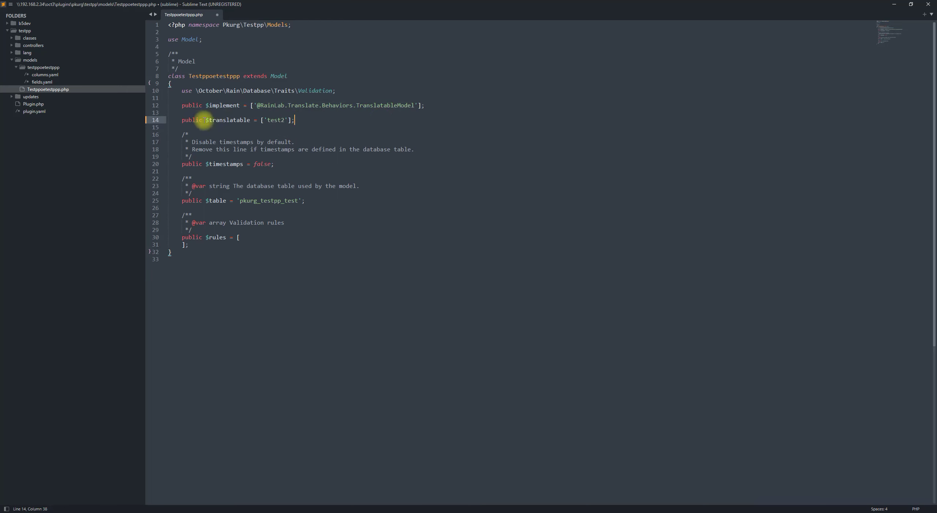
drag(204, 120, 377, 125)
click(349, 120)
key(ctrl+s)
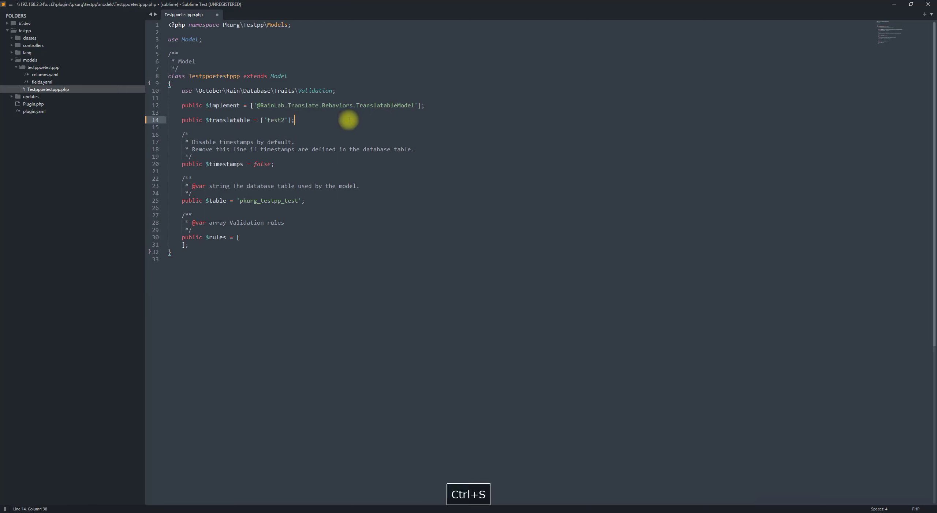
Step: Return to the browser, reload the TestContee record, replace the card's title with EN and save the record
click(894, 4)
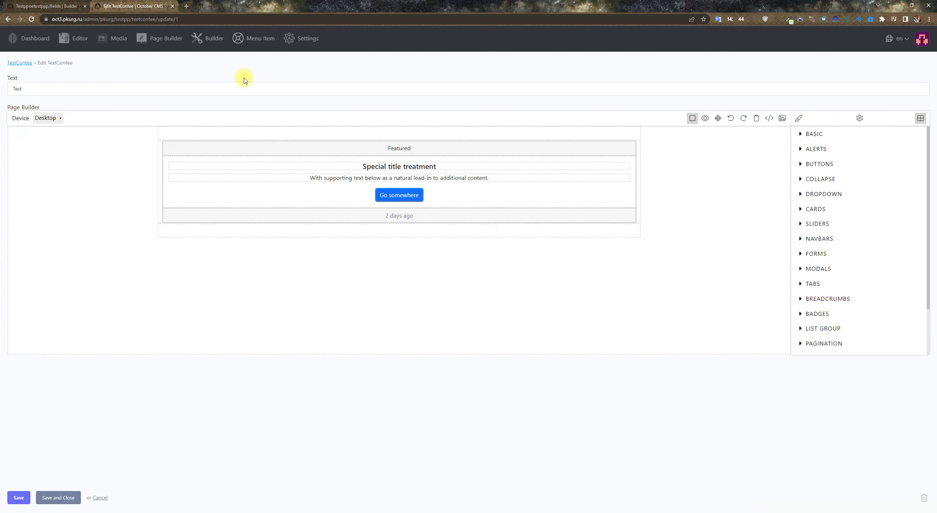
click(32, 20)
triple_click(402, 165)
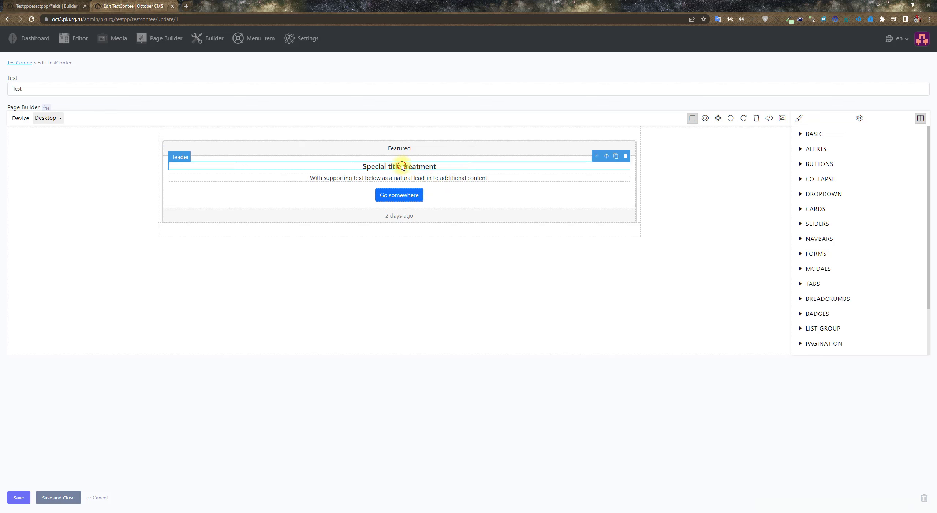
text(EN)
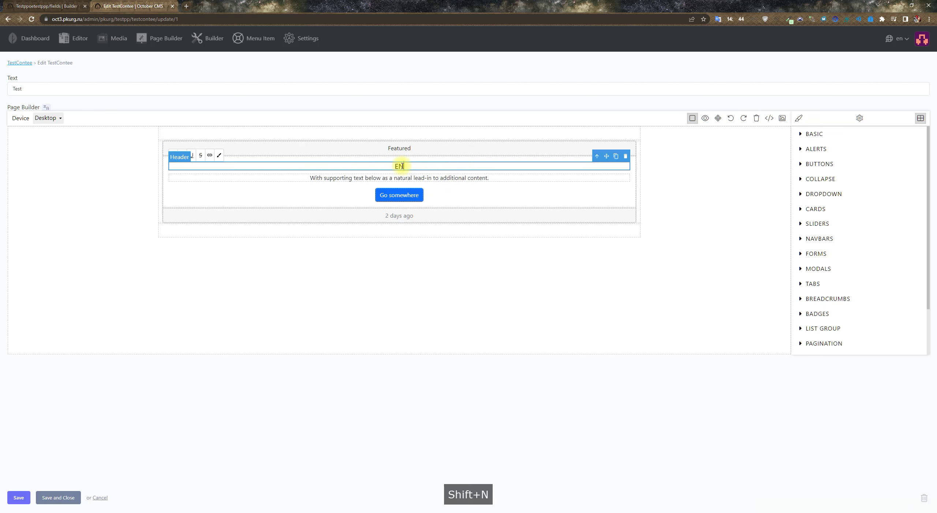
click(324, 179)
click(18, 496)
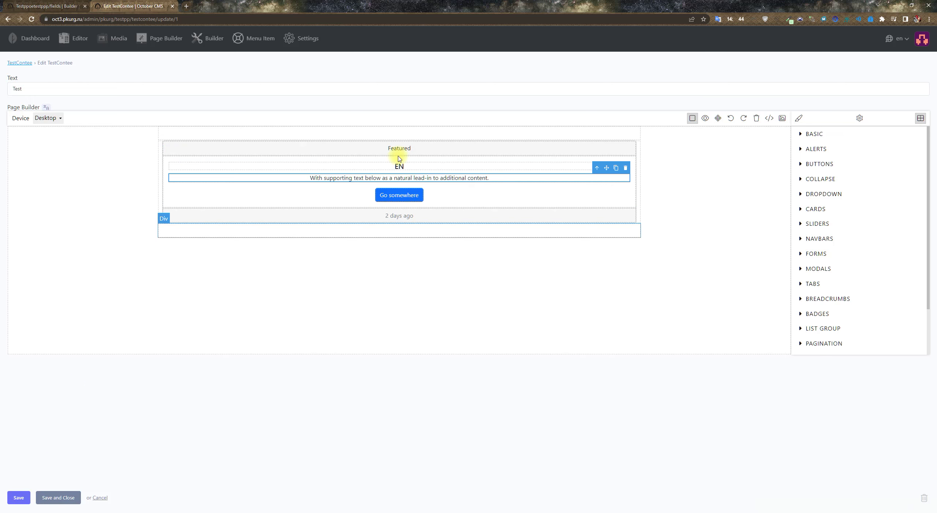
scroll(822, 237, down, 2)
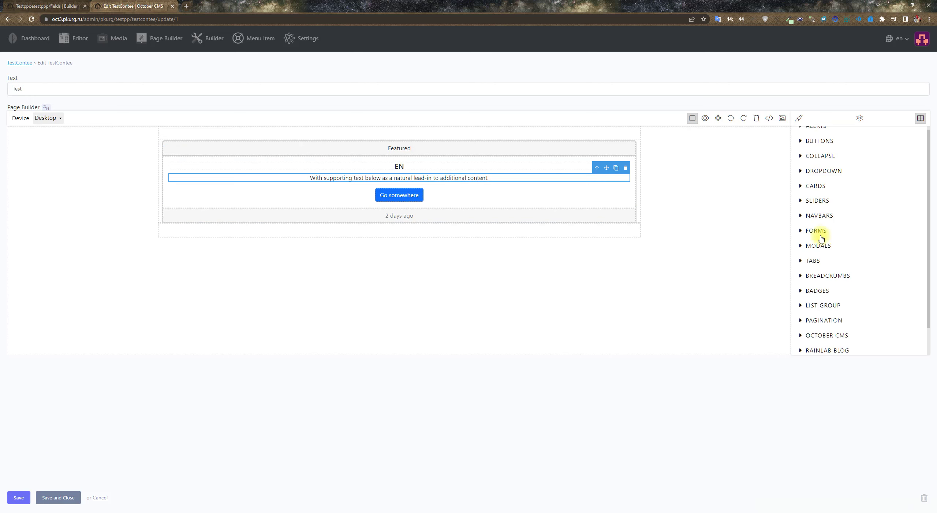
scroll(822, 237, up, 2)
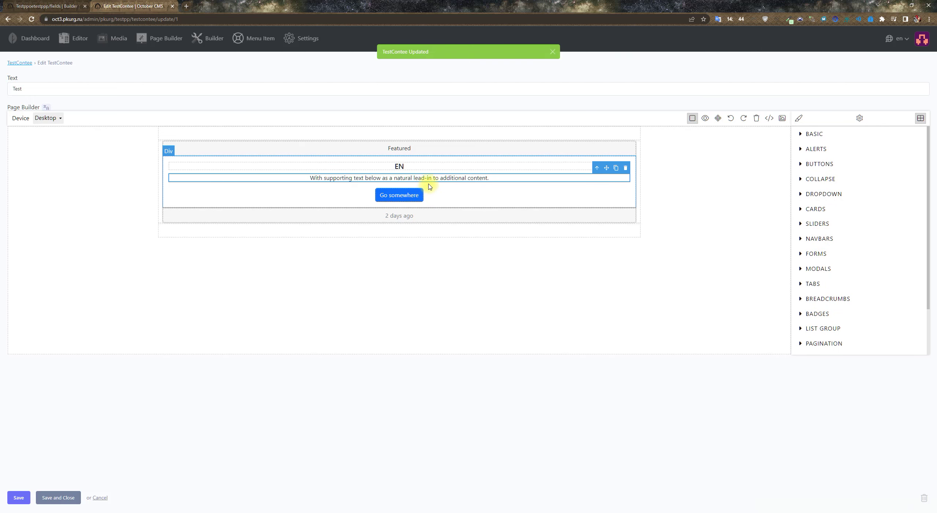
Step: Switch the selected site to de and add a basic Container block to the empty Page Builder canvas
click(909, 36)
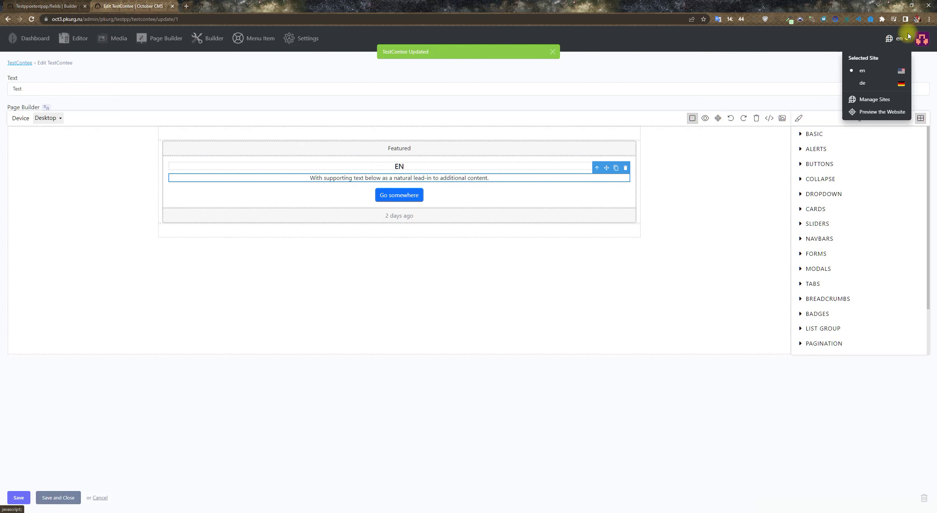
click(867, 82)
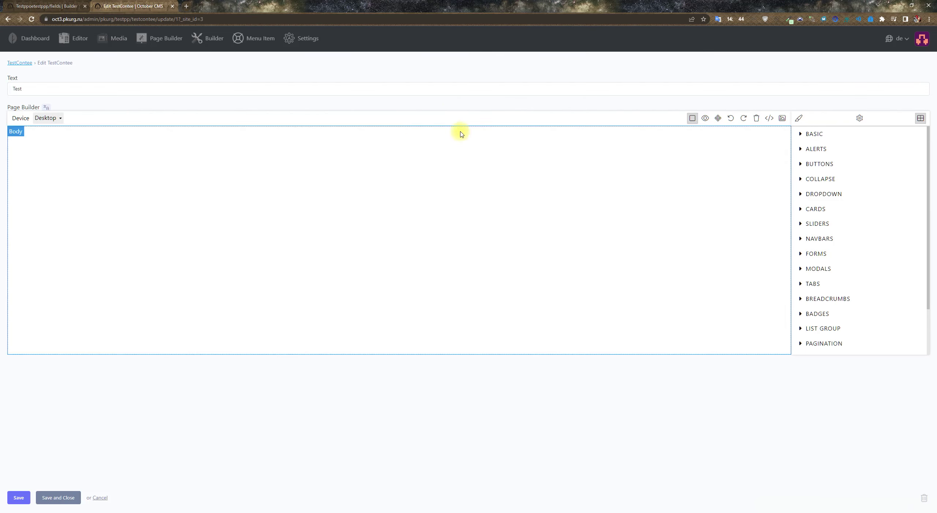
click(799, 135)
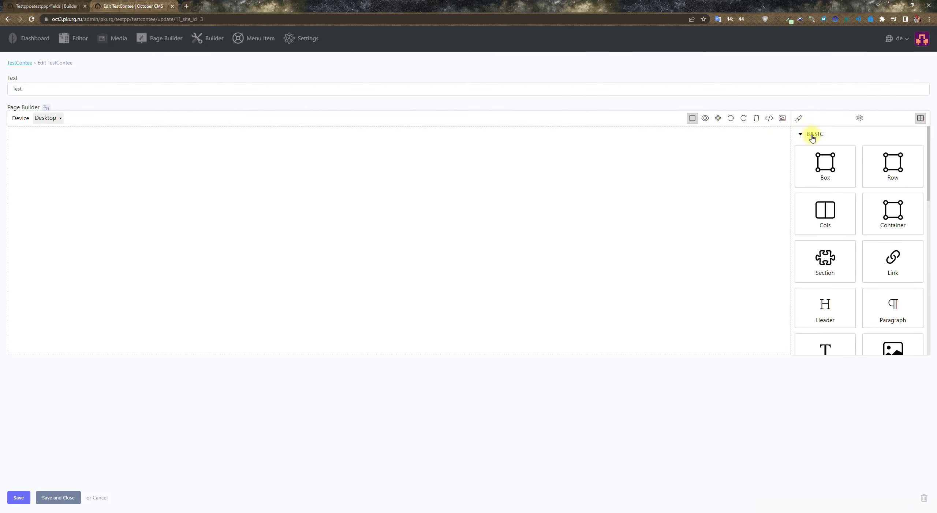
click(801, 142)
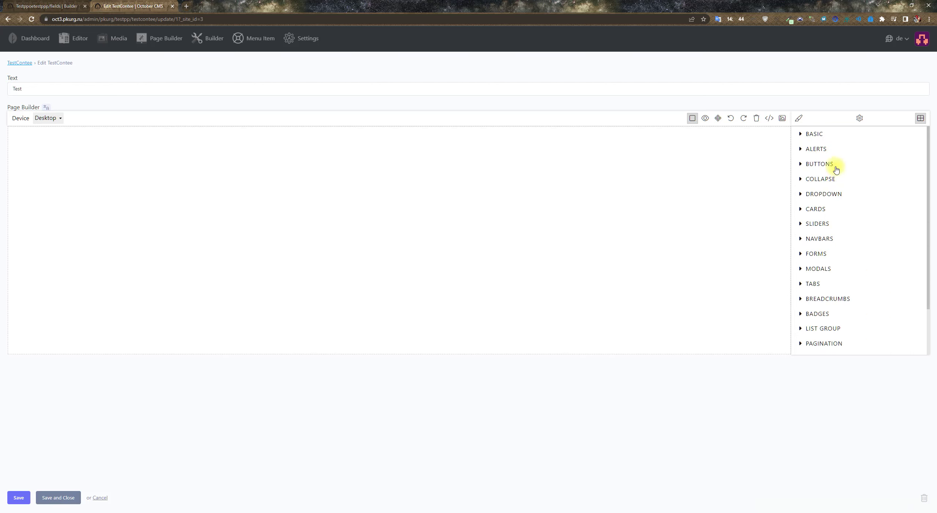
click(816, 135)
scroll(871, 260, down, 2)
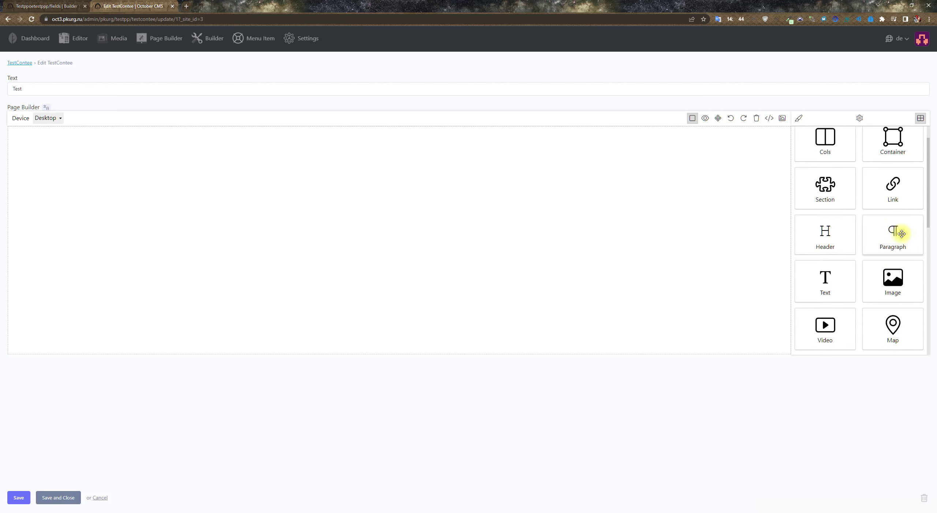
scroll(888, 191, up, 2)
drag(896, 164, 712, 227)
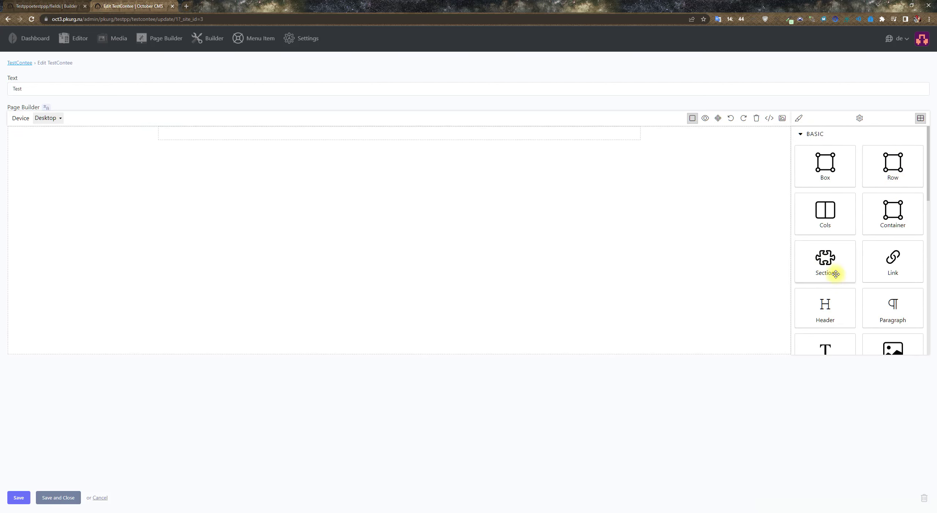
Step: Add a Header block inside the container, set its text to DE and save the record
drag(827, 310, 425, 139)
triple_click(359, 132)
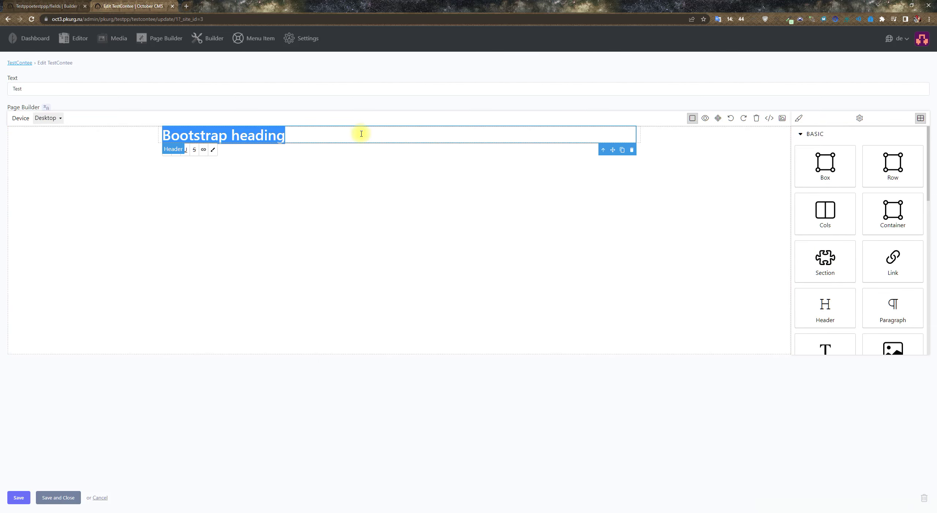
text(DE)
click(352, 166)
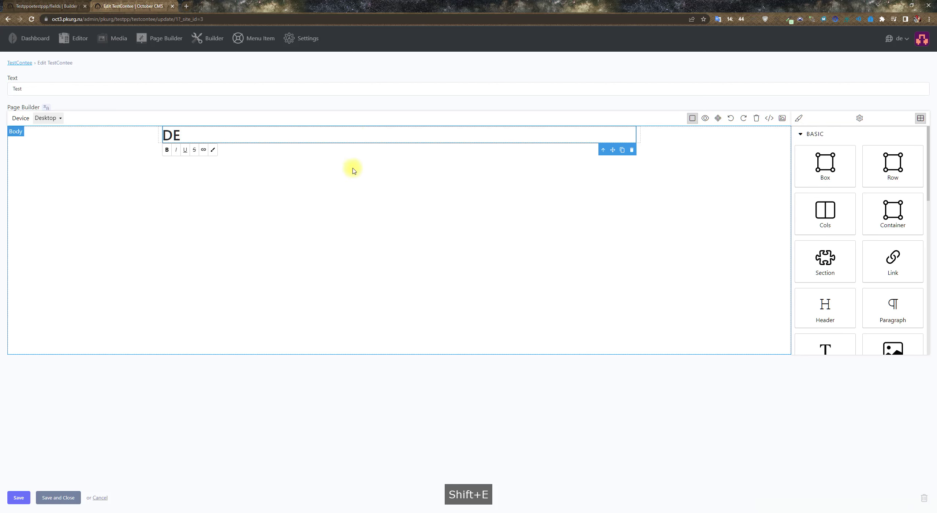
click(19, 497)
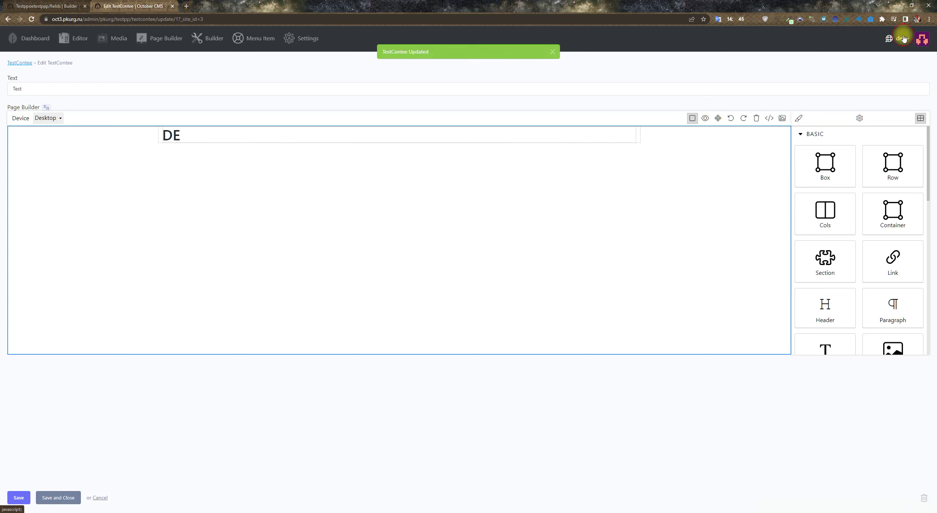
Step: Compare the record's Page Builder content across languages by switching to the en site and back to de
click(902, 38)
click(872, 71)
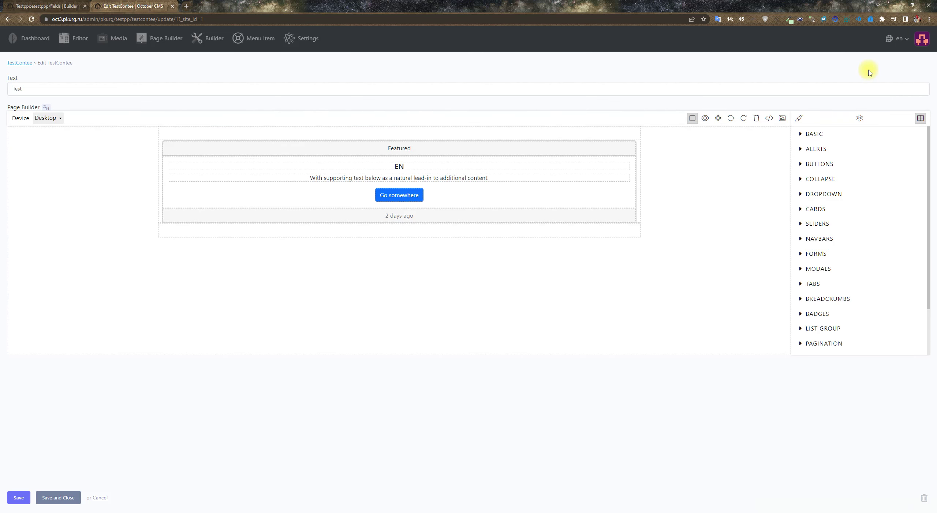
click(899, 39)
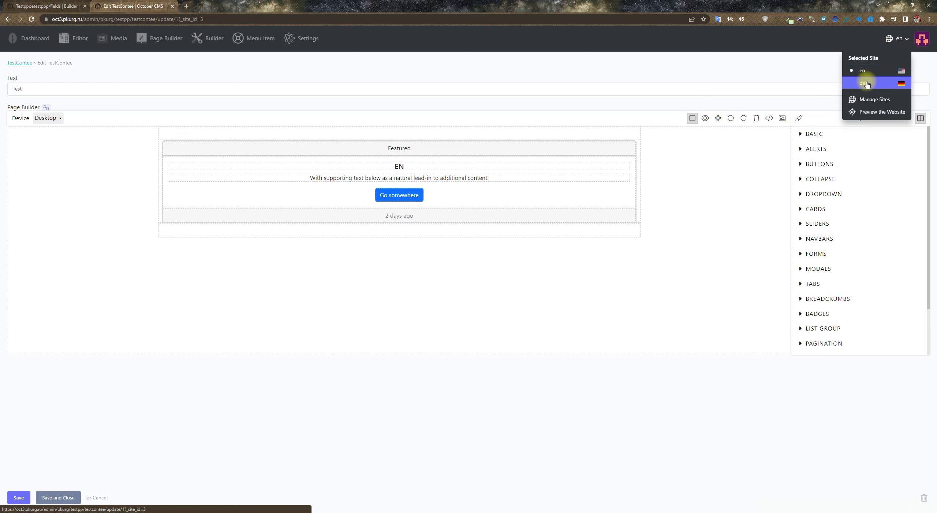
click(867, 83)
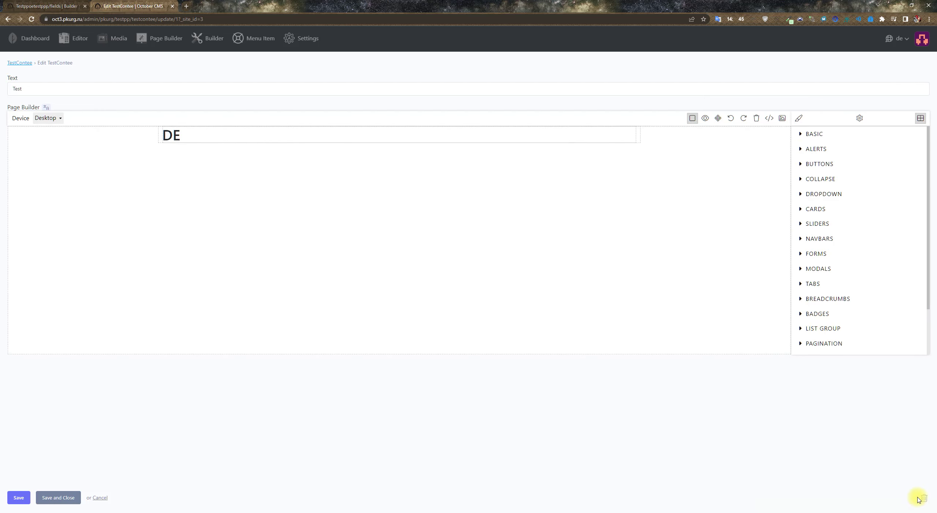
Step: Open the site management list from the site selector
click(899, 38)
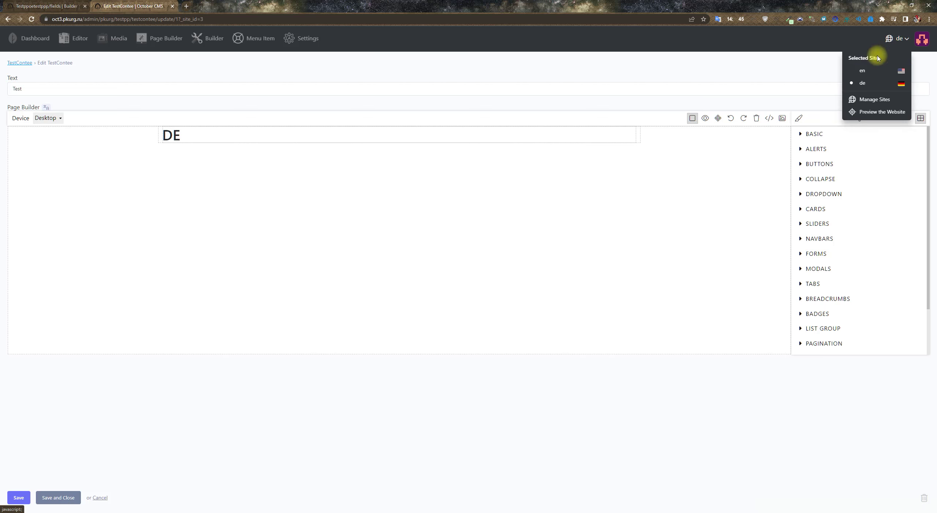
click(863, 103)
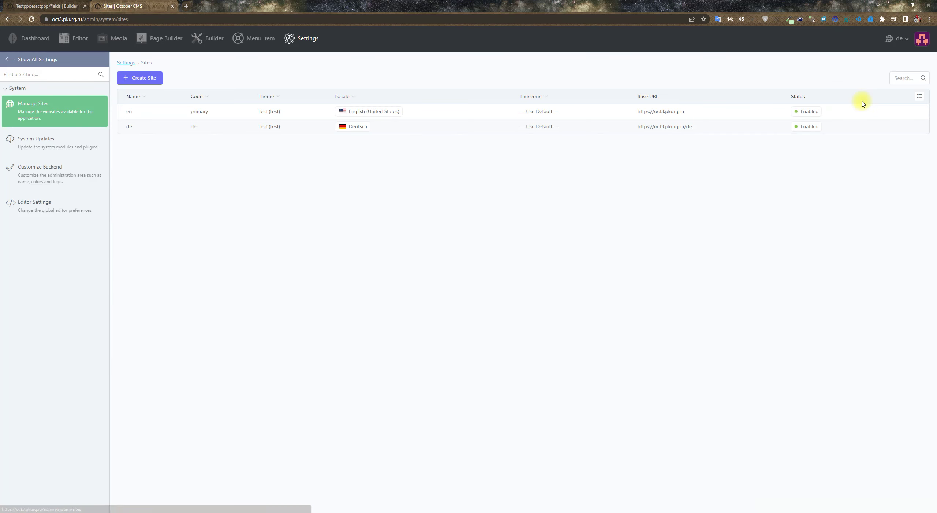